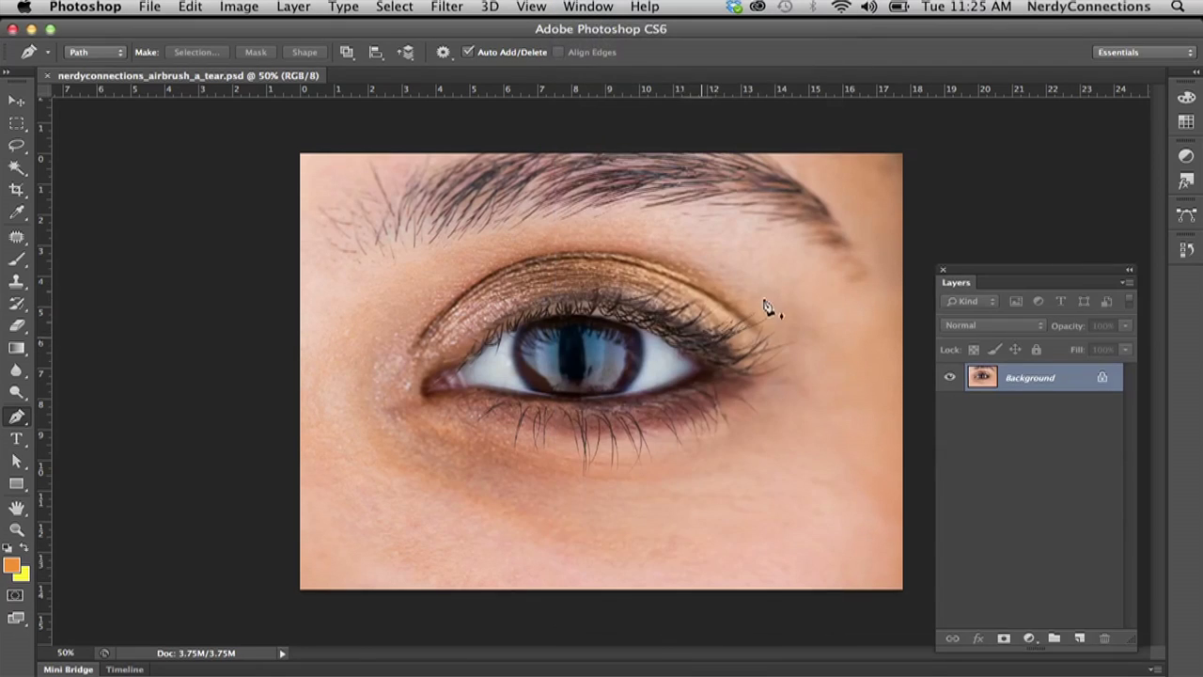
# - Create a new layer above the Background and name it "tear"
pyautogui.click(1080, 640)
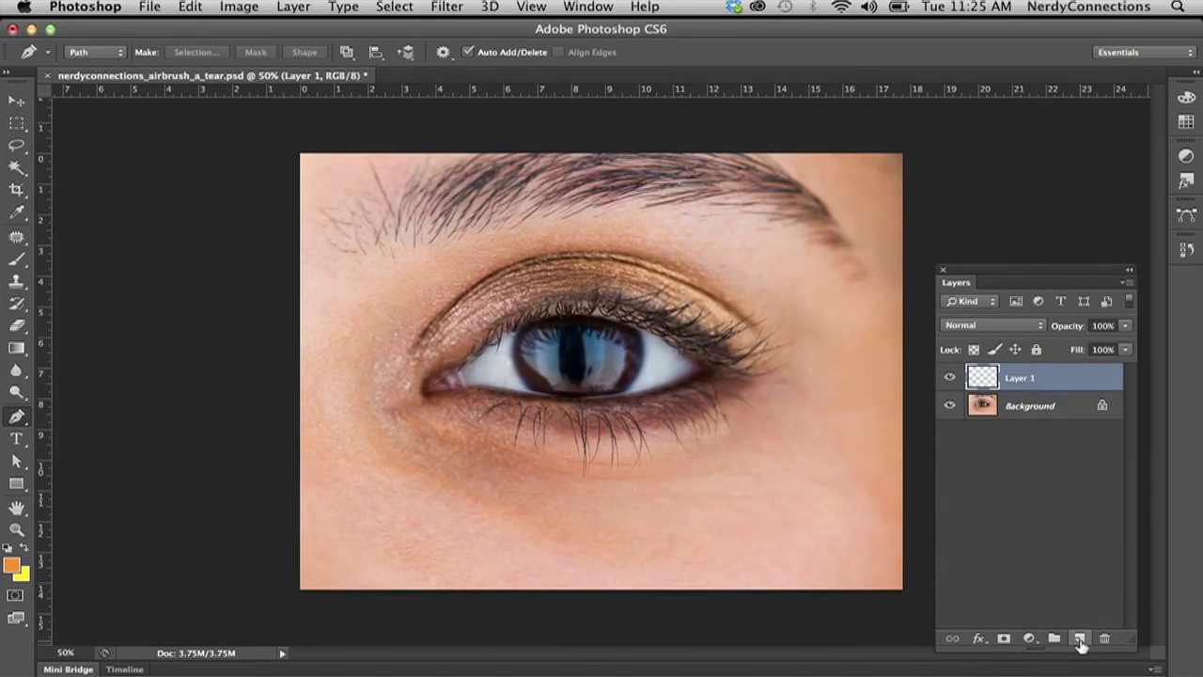
pyautogui.doubleClick(1023, 378)
pyautogui.write('tear')
pyautogui.press('Return')
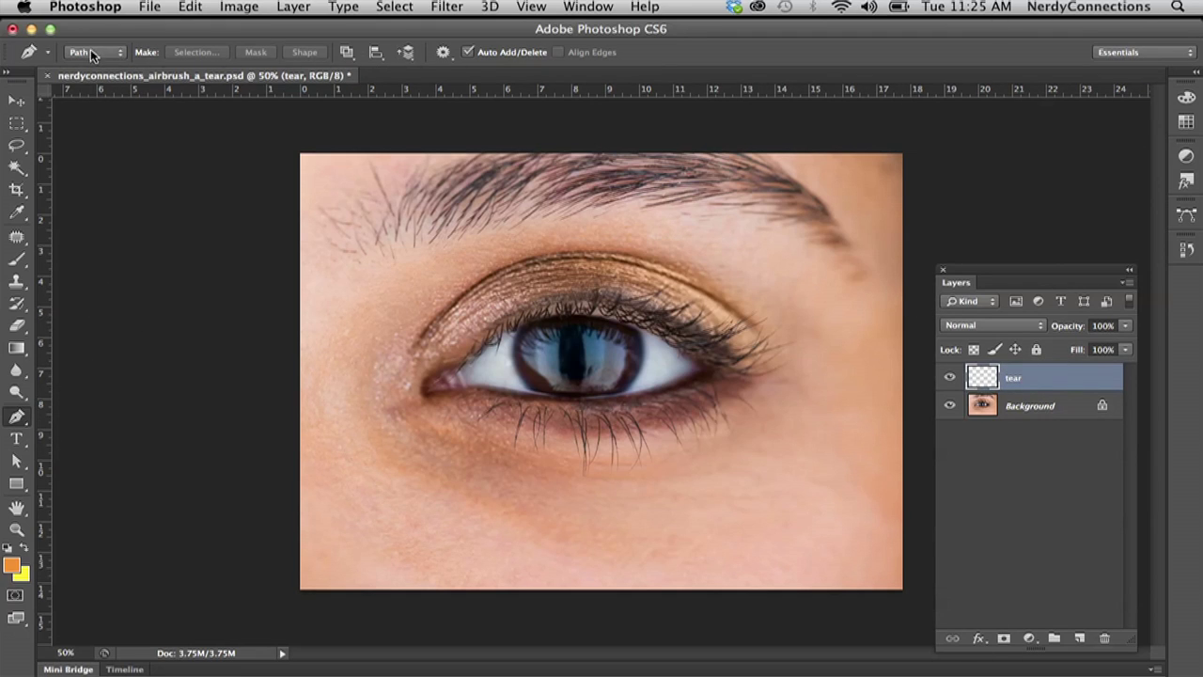
# - Draw a small closed teardrop path with the Pen tool on the skin below the outer lower lashes
pyautogui.click(667, 456)
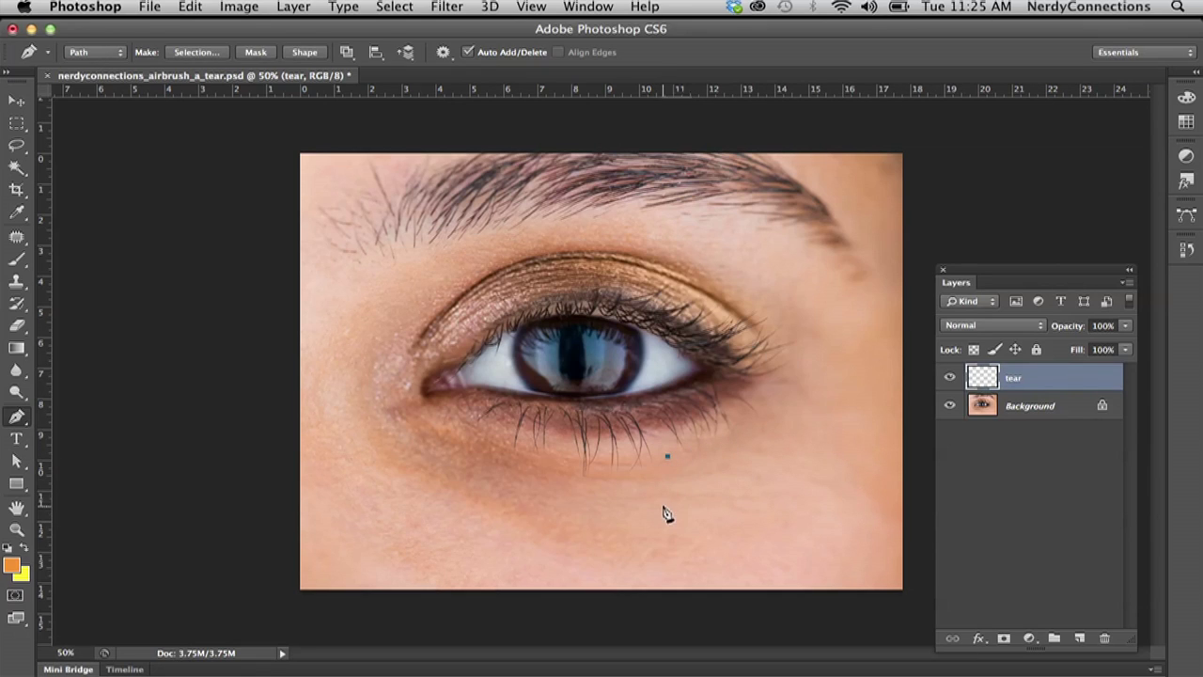
pyautogui.moveTo(670, 497); pyautogui.dragTo(662, 517)
pyautogui.click(669, 497)
pyautogui.moveTo(683, 515); pyautogui.dragTo(703, 514)
pyautogui.moveTo(691, 505); pyautogui.dragTo(684, 479)
pyautogui.moveTo(668, 462); pyautogui.dragTo(645, 425)
pyautogui.keyDown('super'); pyautogui.click(650, 429); pyautogui.keyUp('super')
# - Load the teardrop work path as a selection and place the shortened Paths panel above the Layers panel
pyautogui.click(608, 6)
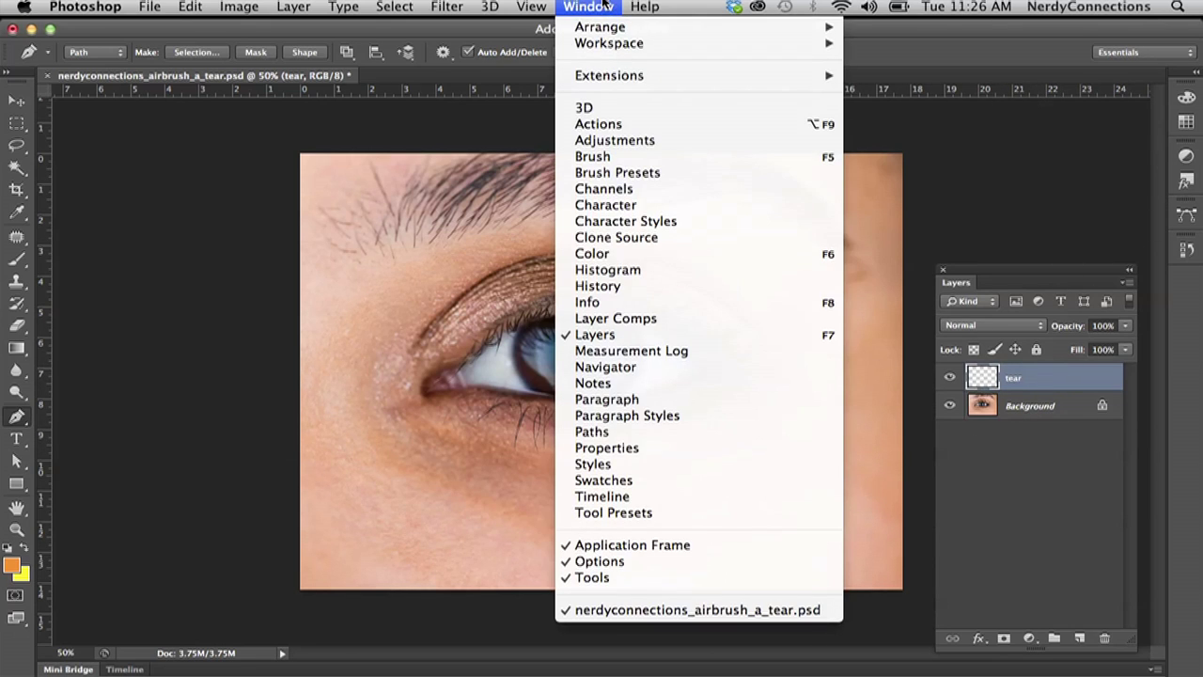
pyautogui.click(667, 432)
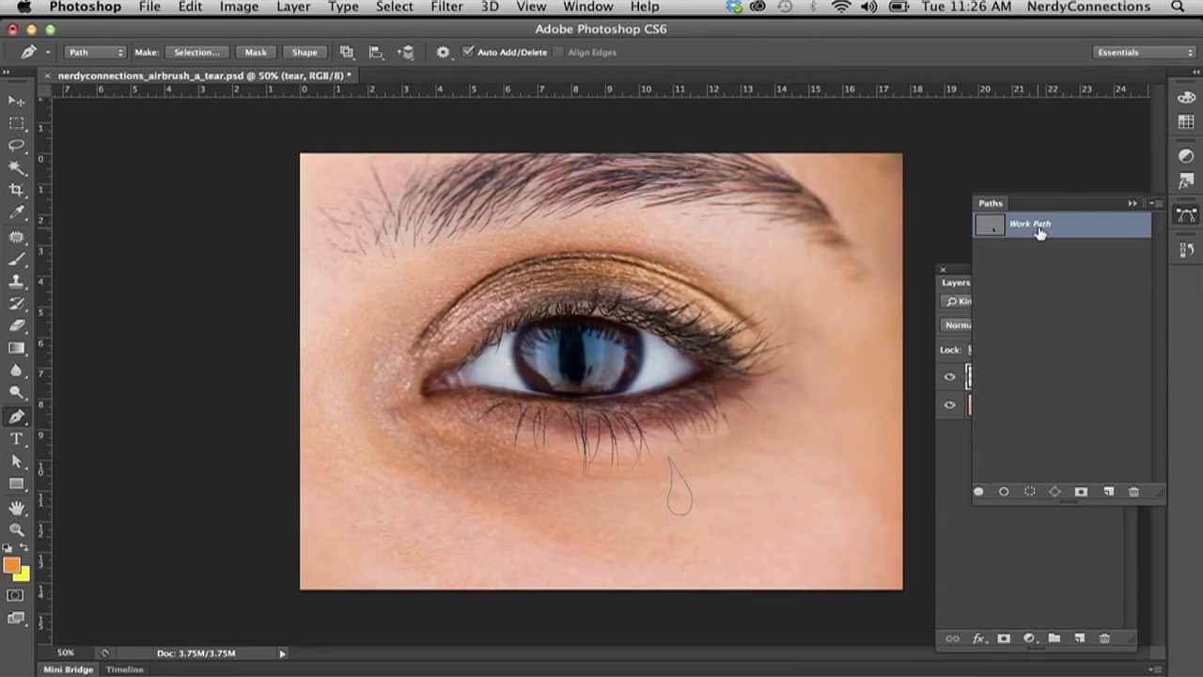
pyautogui.click(987, 229)
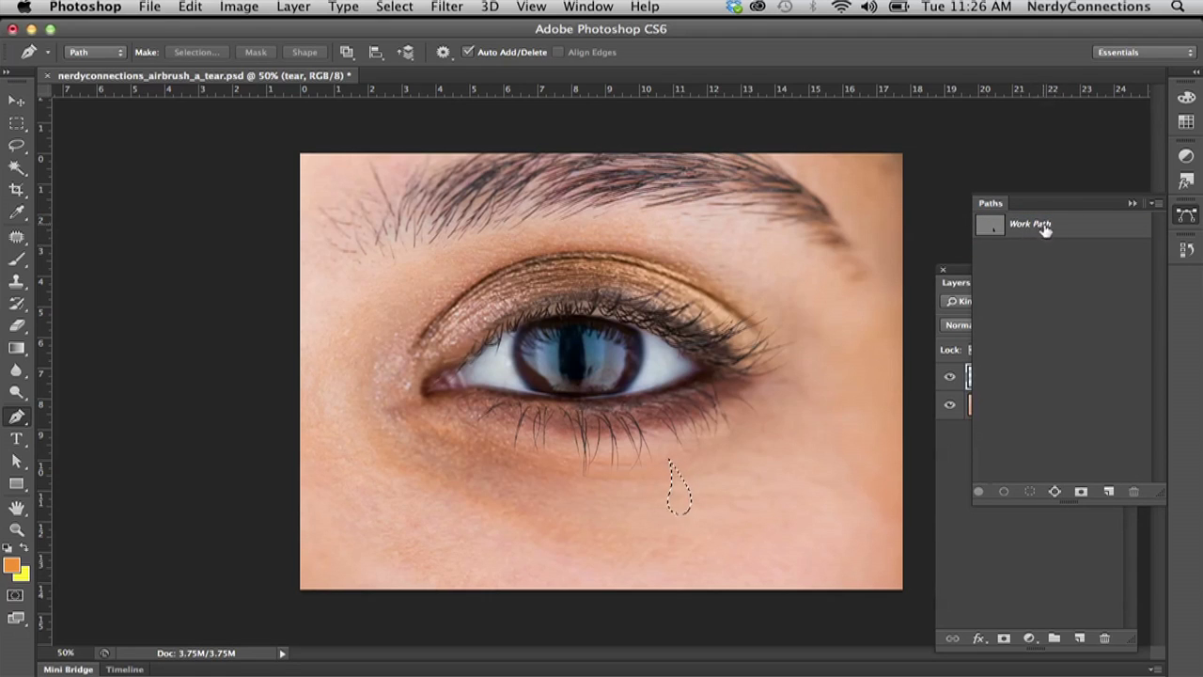
pyautogui.moveTo(1081, 501); pyautogui.dragTo(1066, 272)
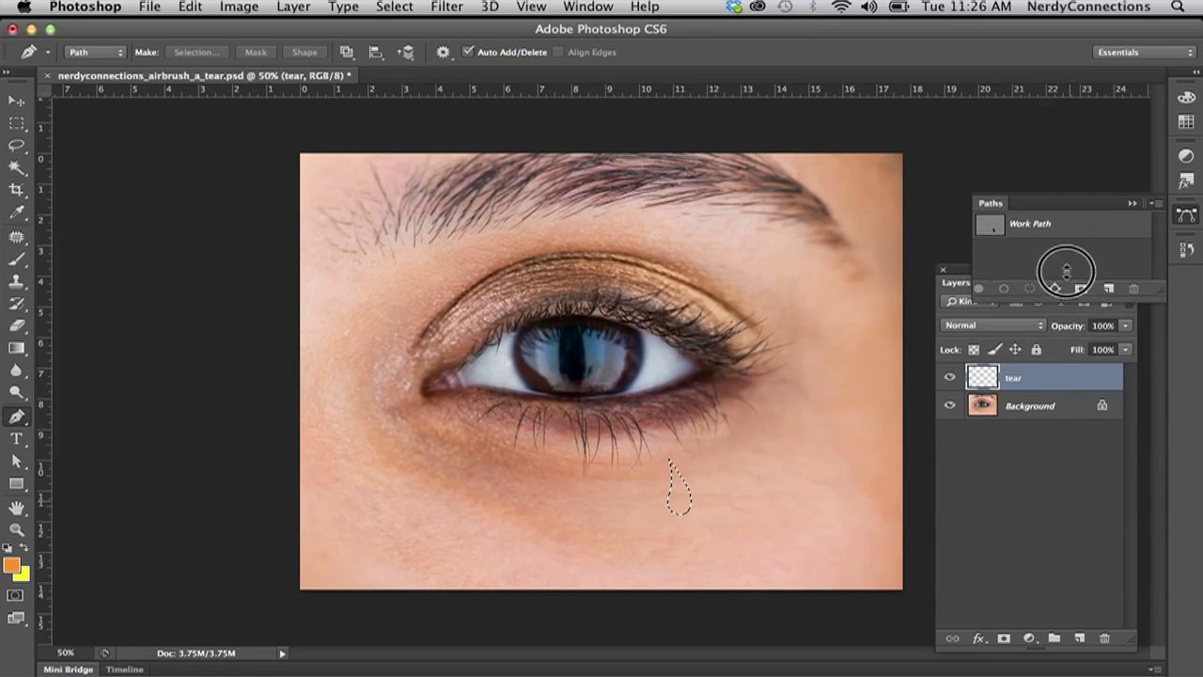
pyautogui.moveTo(1001, 206); pyautogui.dragTo(956, 105)
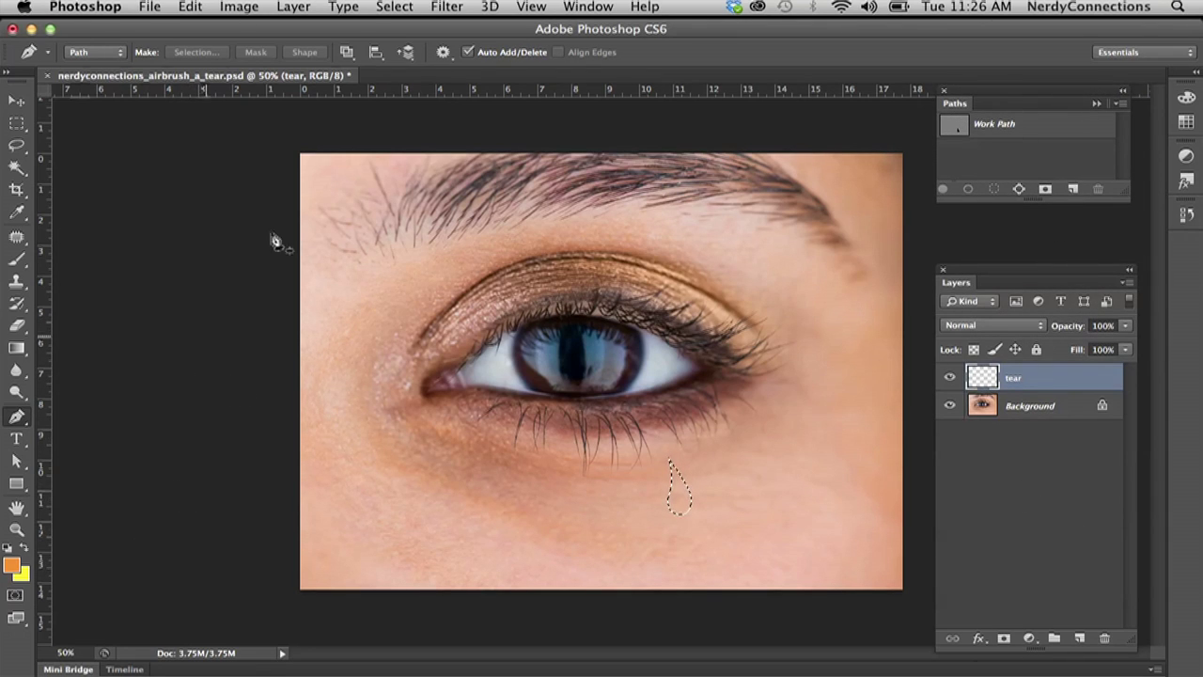
# - Fill the teardrop selection on the tear layer with white as the foreground color at 100% opacity, and deselect it
pyautogui.moveTo(1050, 382); pyautogui.dragTo(1050, 383)
pyautogui.click(13, 550)
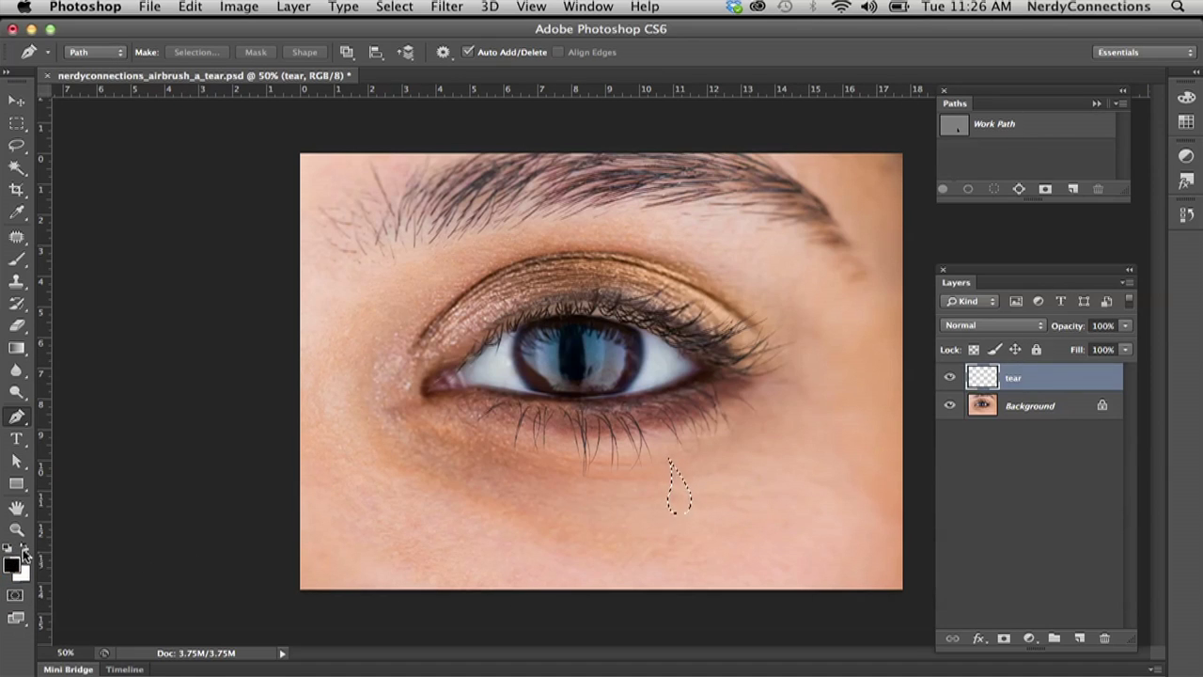
pyautogui.click(26, 549)
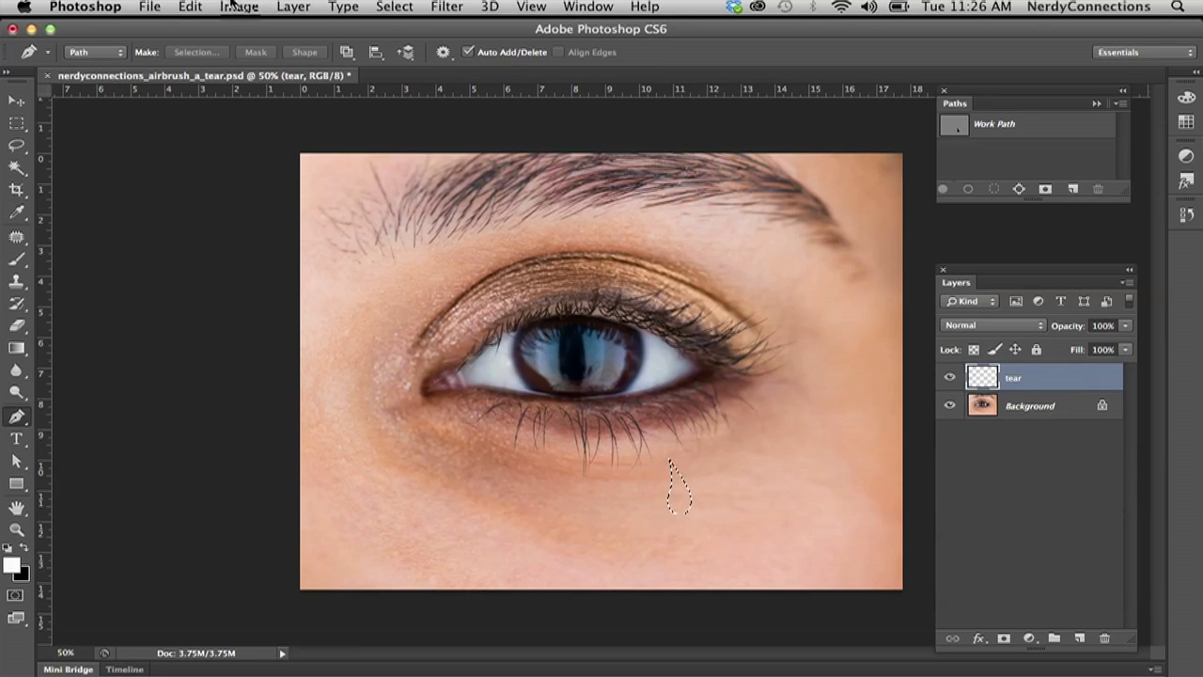
pyautogui.click(190, 5)
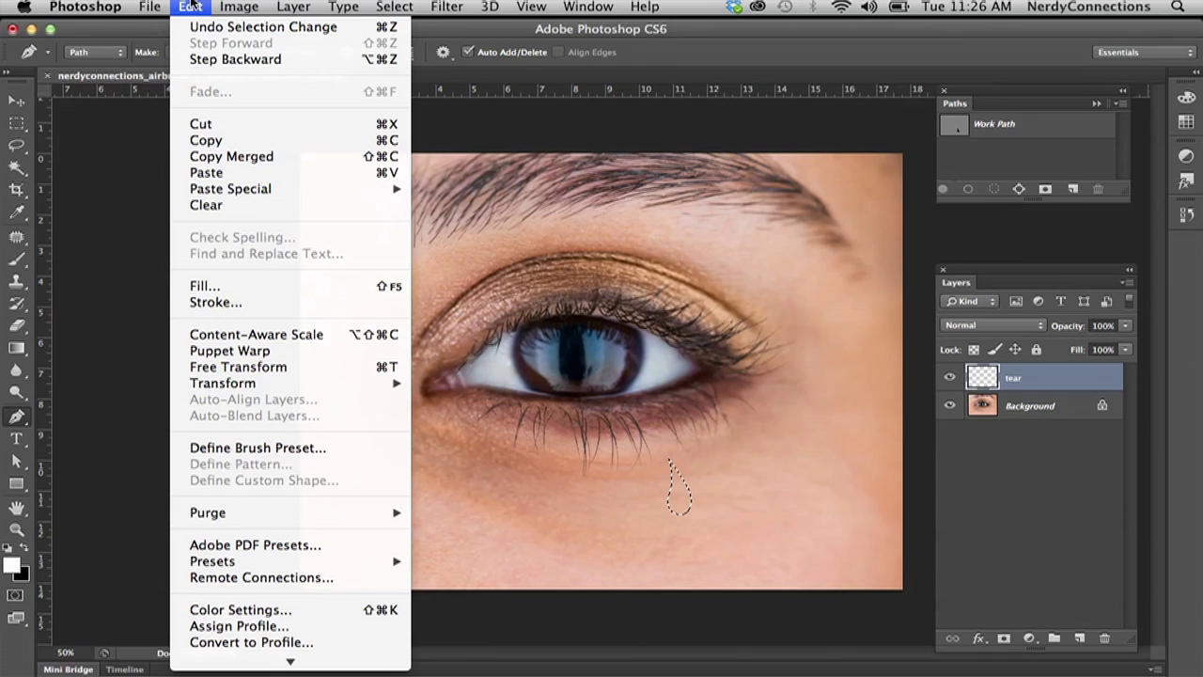
pyautogui.click(231, 295)
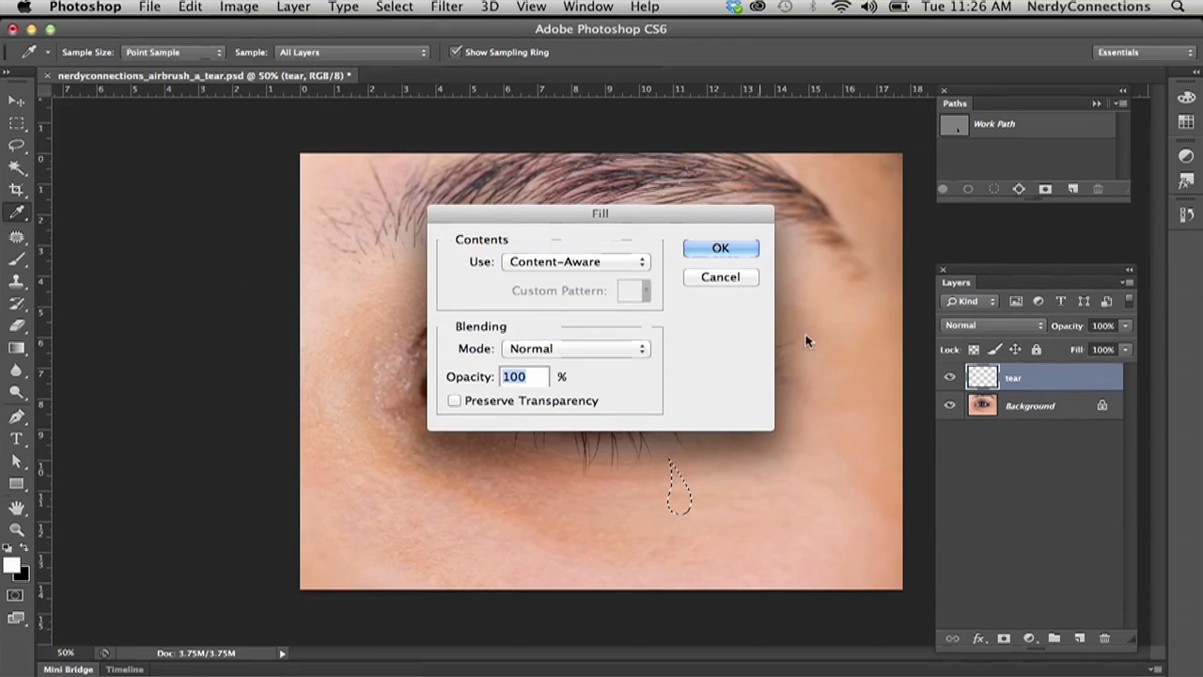
pyautogui.click(588, 265)
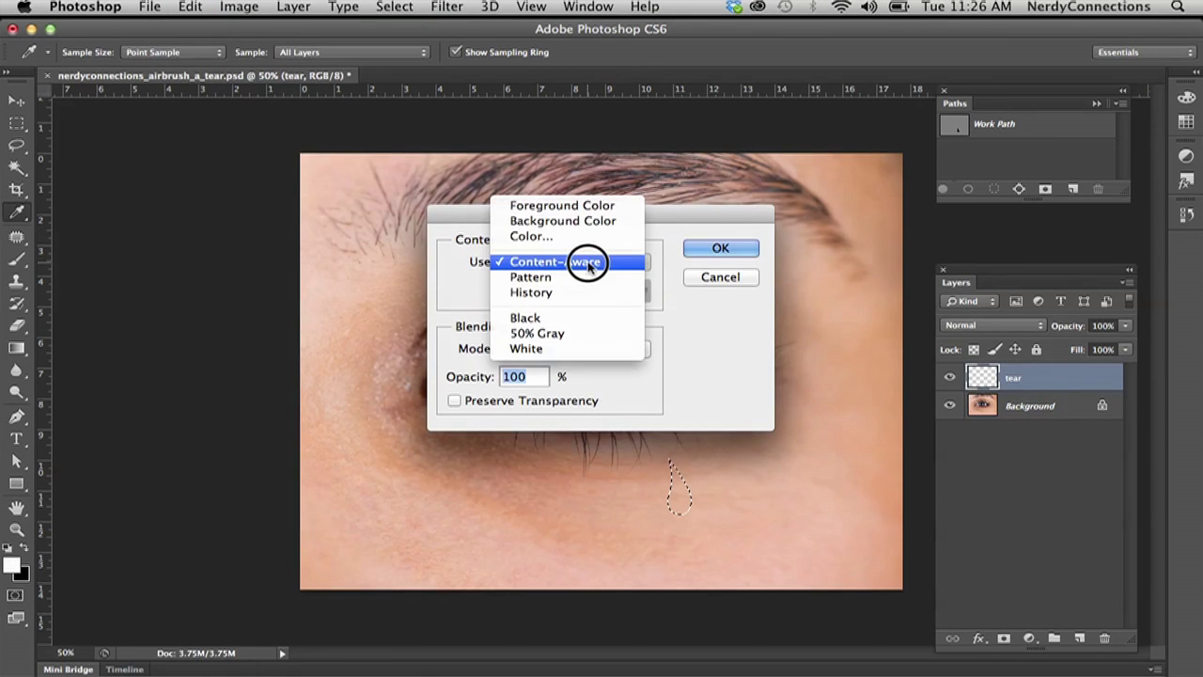
pyautogui.click(583, 206)
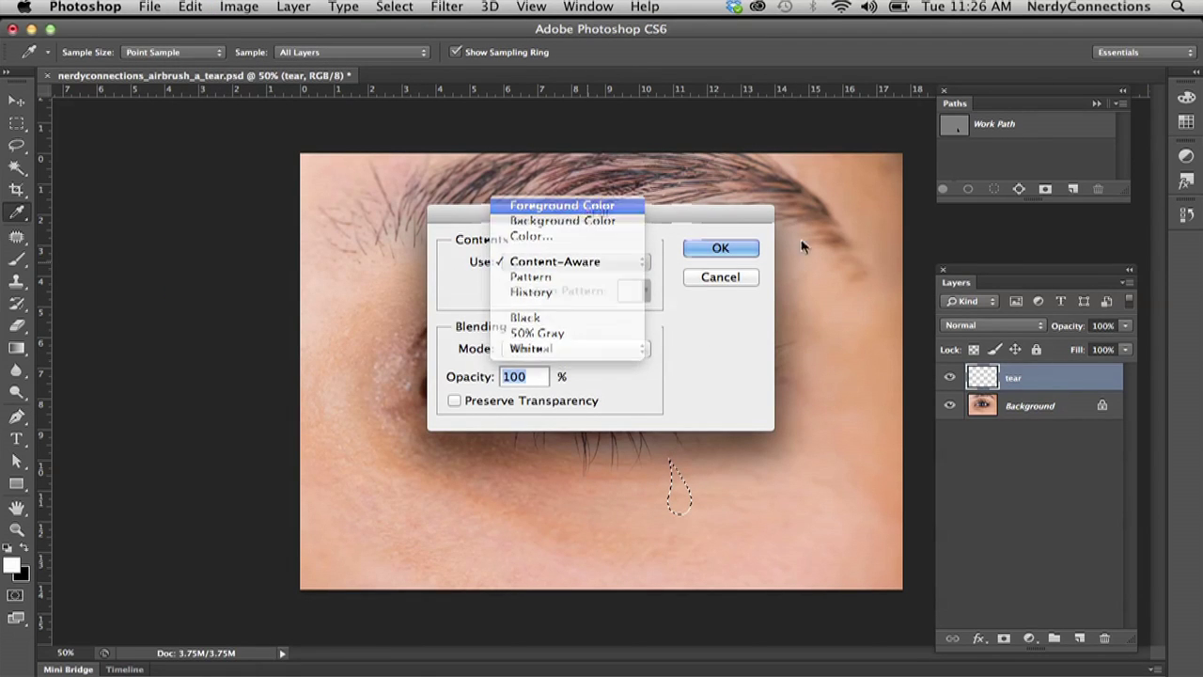
pyautogui.click(720, 248)
pyautogui.press('p')
pyautogui.click(950, 377)
pyautogui.click(950, 377)
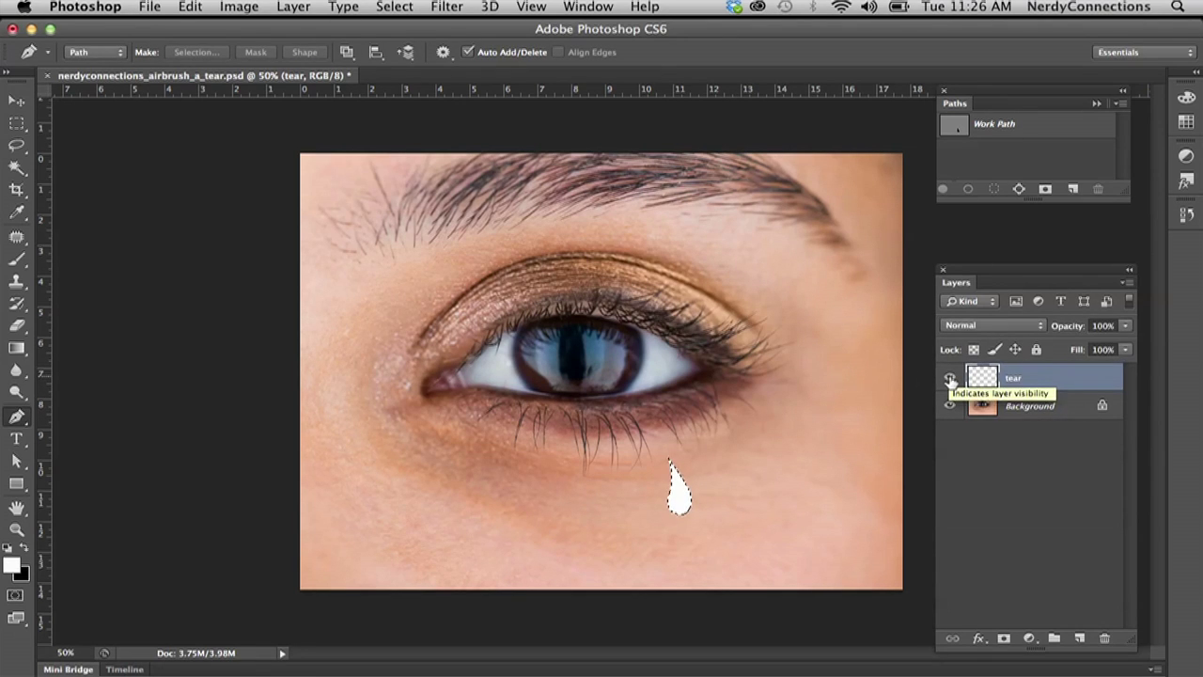
pyautogui.press('super+d')
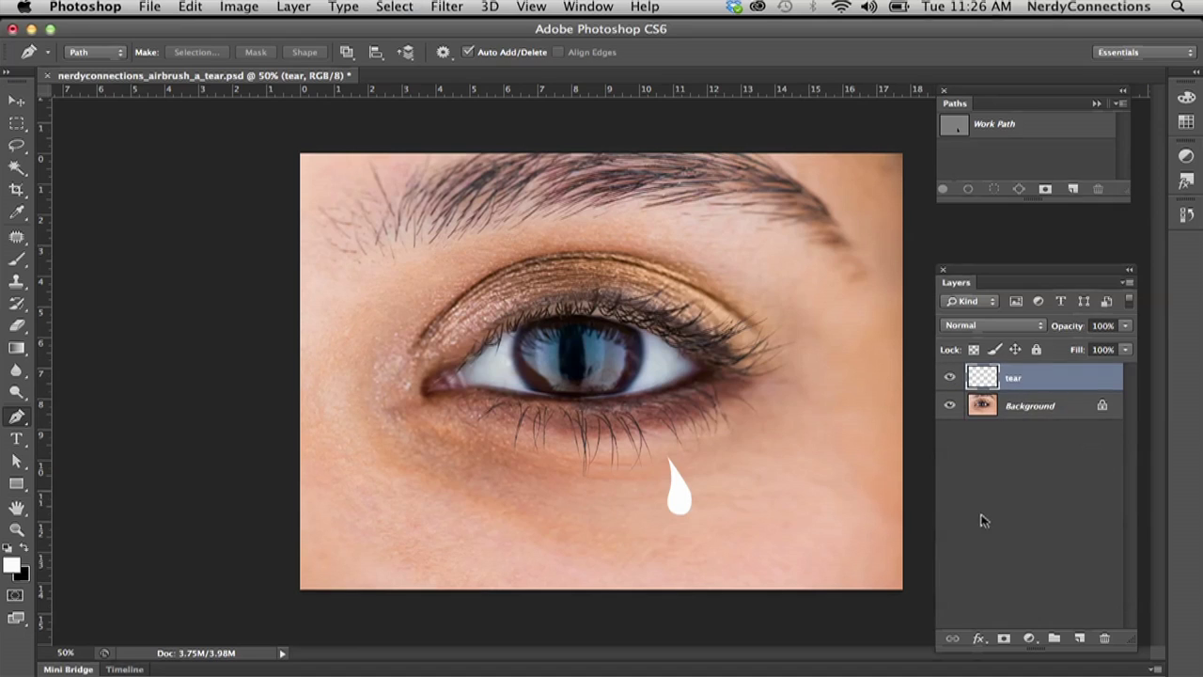
# - Load the teardrop shape as a selection and add a new layer named "tear highlights" above the tear layer
pyautogui.keyDown('super'); pyautogui.click(982, 377); pyautogui.keyUp('super')
pyautogui.click(1081, 640)
pyautogui.doubleClick(1020, 378)
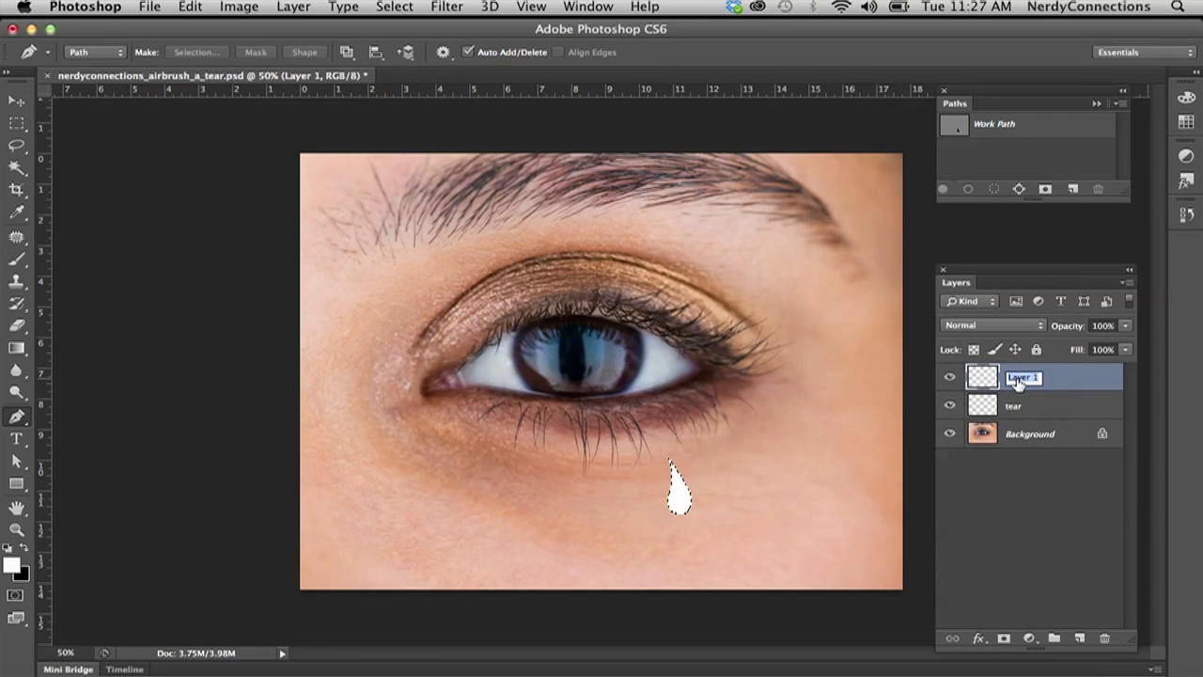
pyautogui.write('tear highlights')
pyautogui.press('Return')
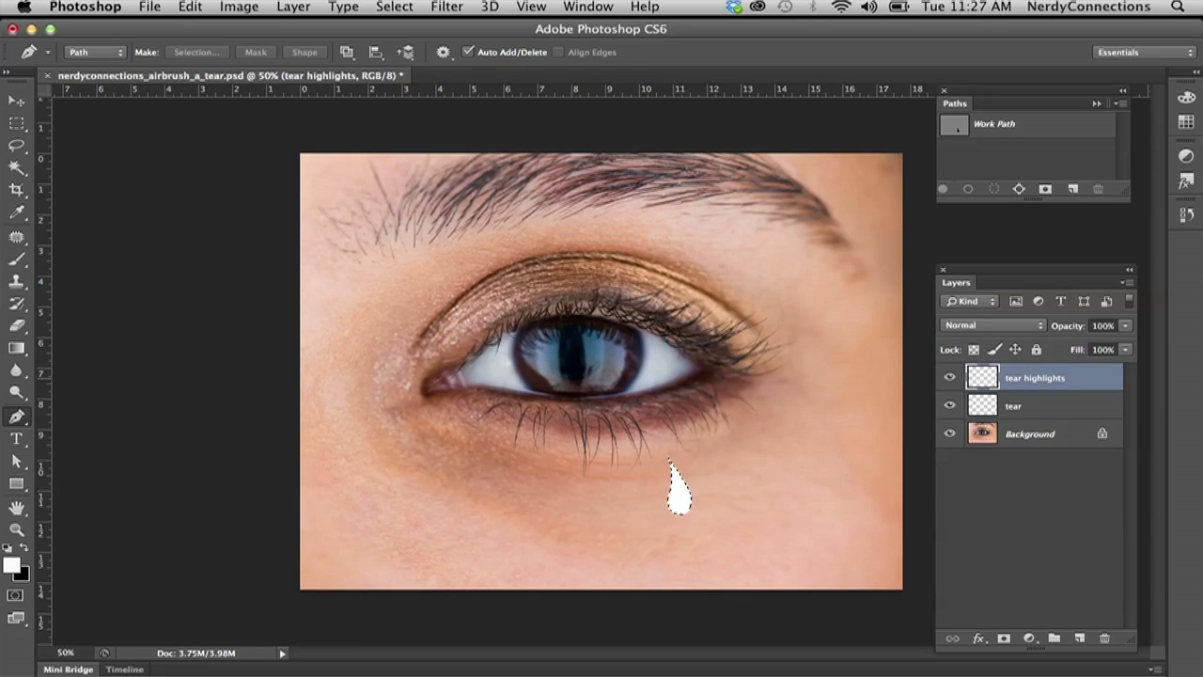
# - Hide the tear layer and set up a soft round brush at 134 px with 0% hardness
pyautogui.click(950, 405)
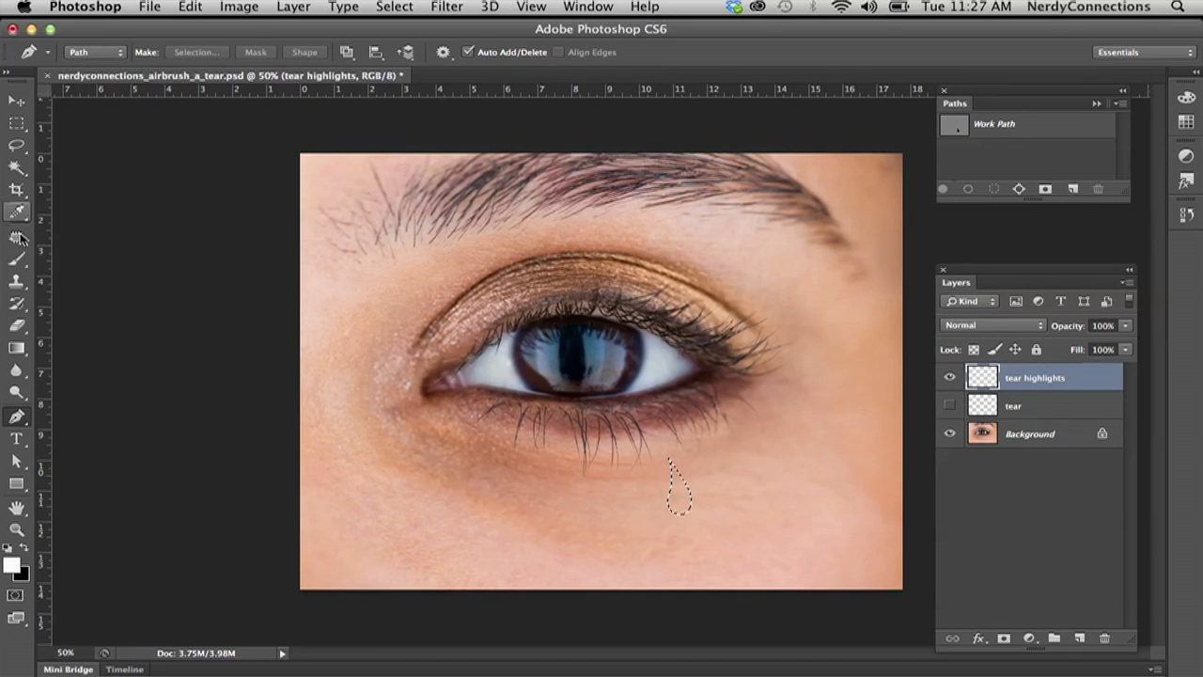
pyautogui.click(15, 260)
pyautogui.click(74, 54)
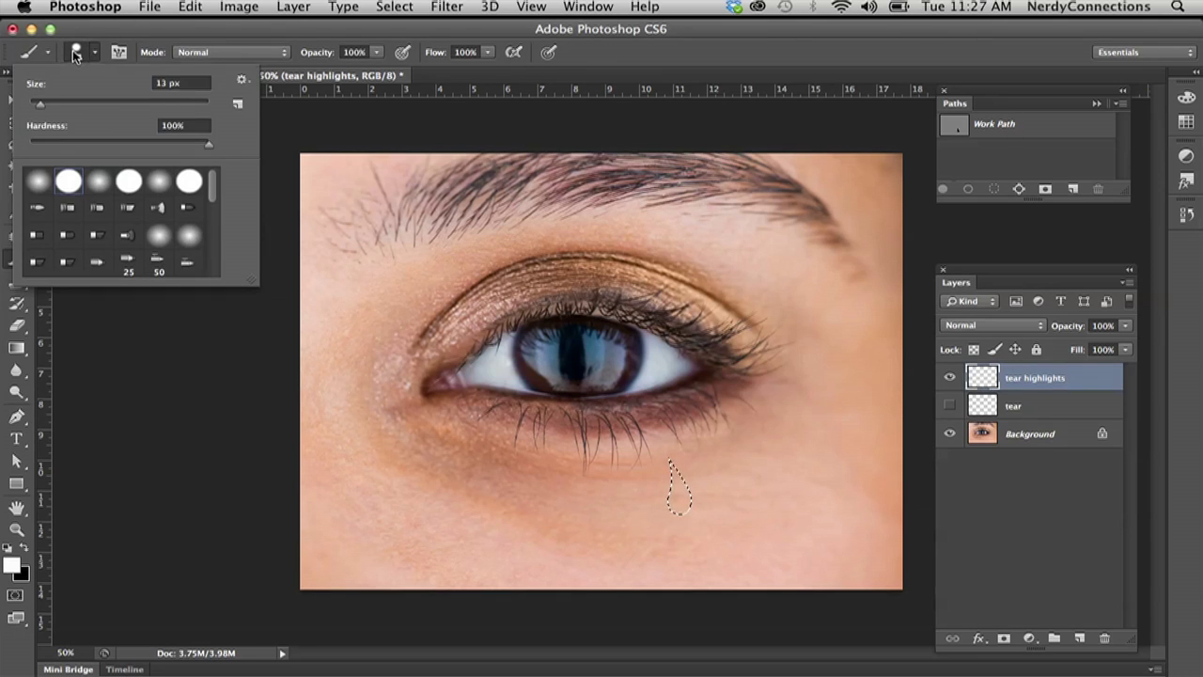
pyautogui.click(97, 185)
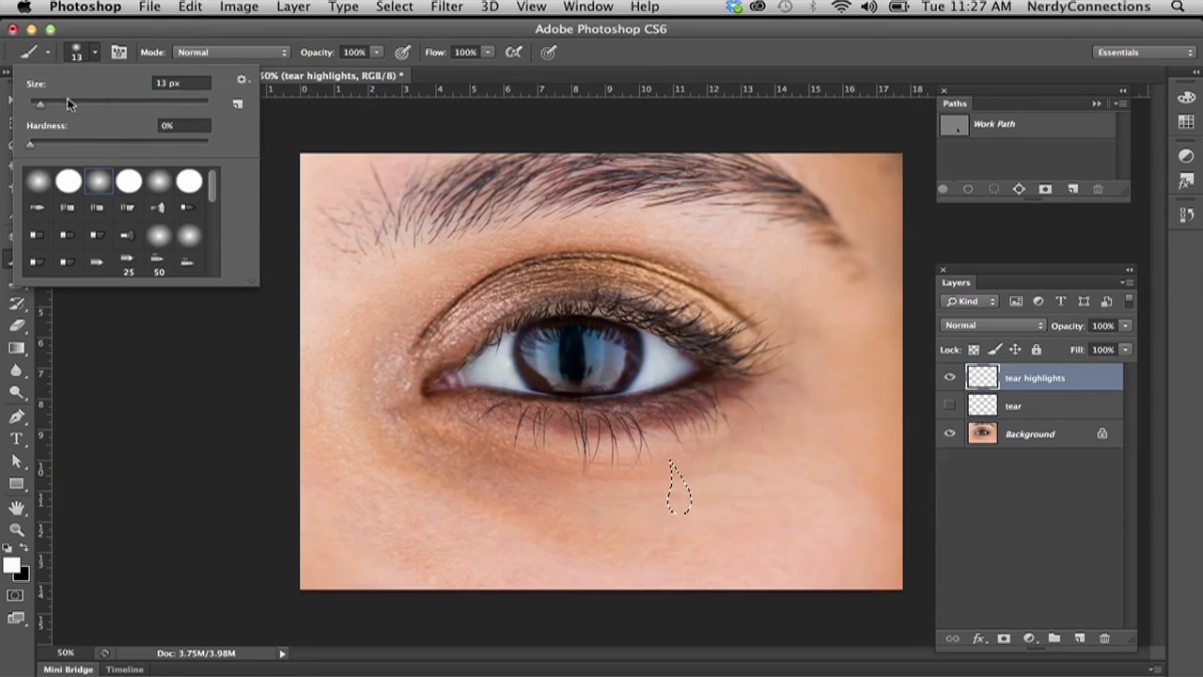
pyautogui.moveTo(47, 107)
pyautogui.mouseDown()
pyautogui.moveTo(81, 101)
pyautogui.moveTo(819, 502)
pyautogui.mouseUp()
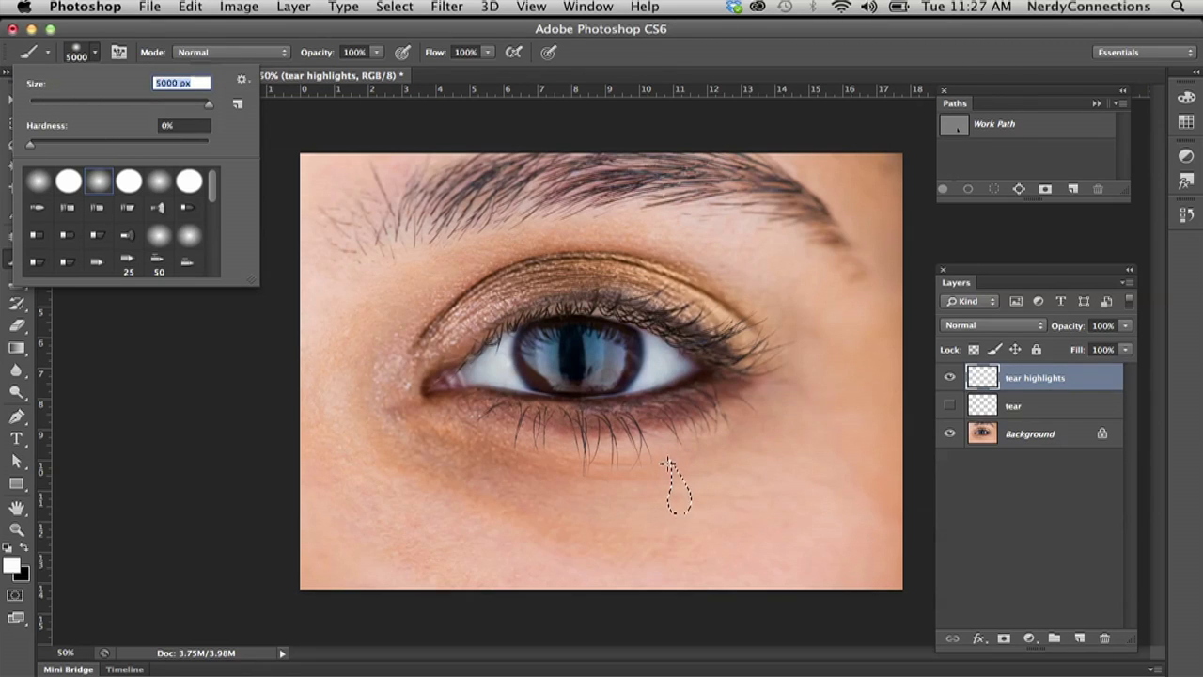
pyautogui.press('Tab')
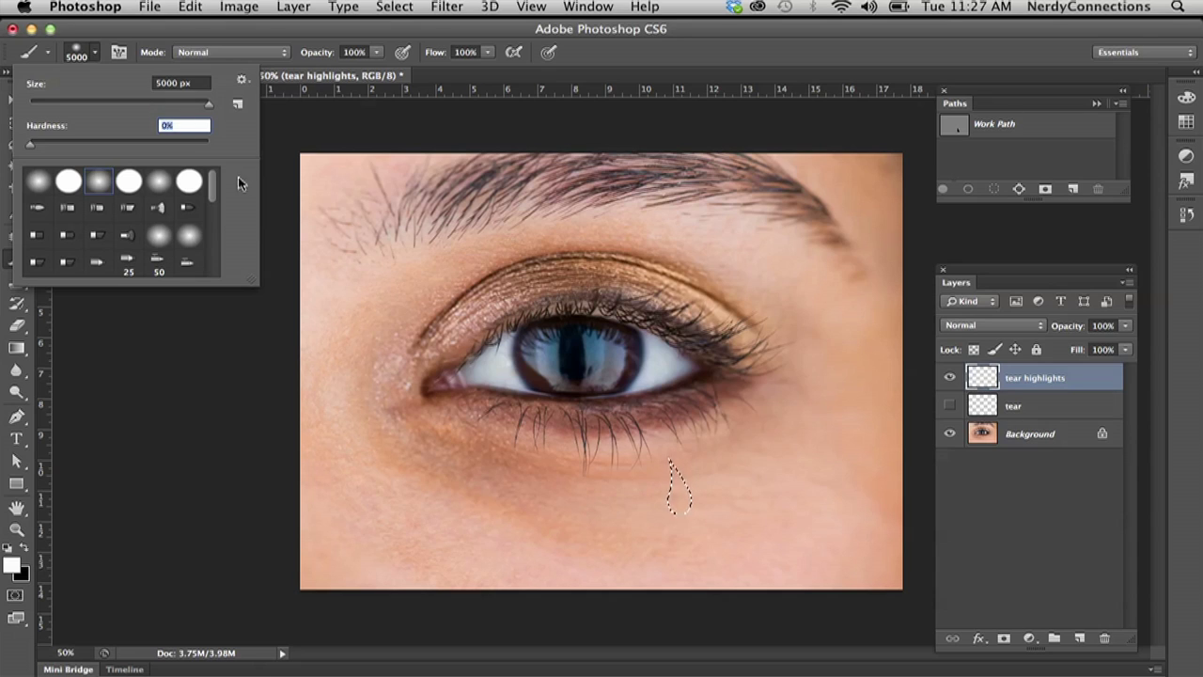
pyautogui.moveTo(78, 105); pyautogui.dragTo(134, 106)
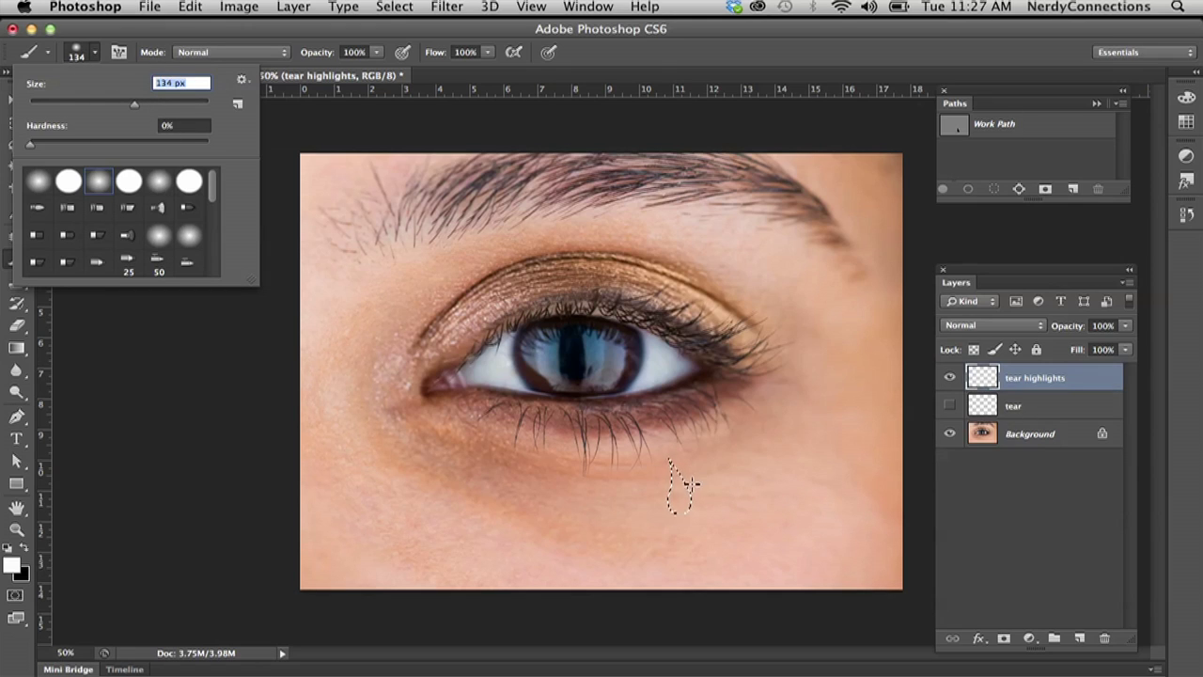
pyautogui.press('Tab')
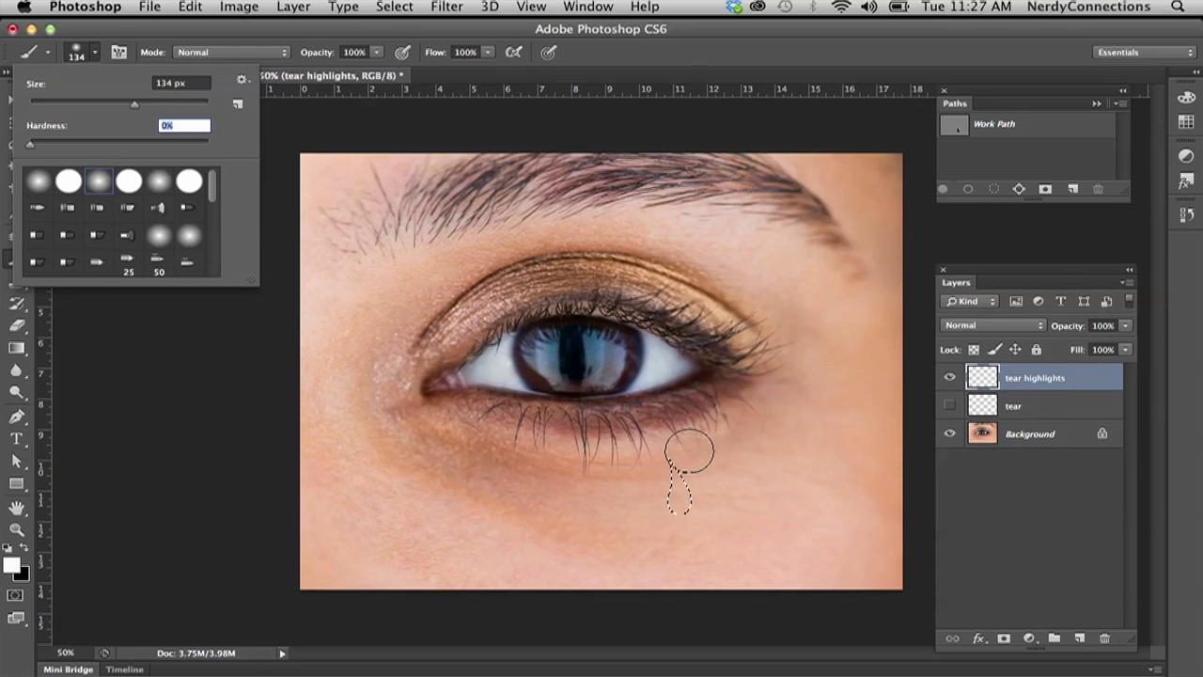
pyautogui.press('Return')
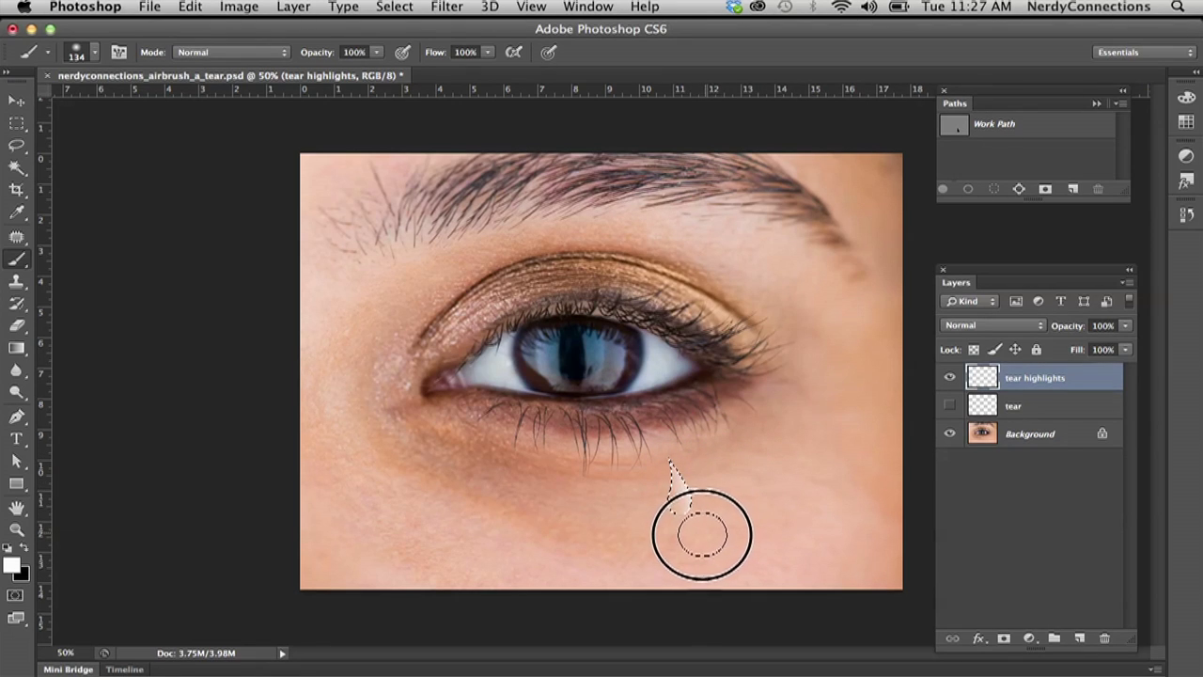
# - Brush soft white highlights along the teardrop's inner edges and, once deselected, set the tear highlights layer to 73% opacity
pyautogui.moveTo(694, 538)
pyautogui.mouseDown()
pyautogui.moveTo(672, 542)
pyautogui.moveTo(646, 517)
pyautogui.moveTo(640, 449)
pyautogui.mouseUp()
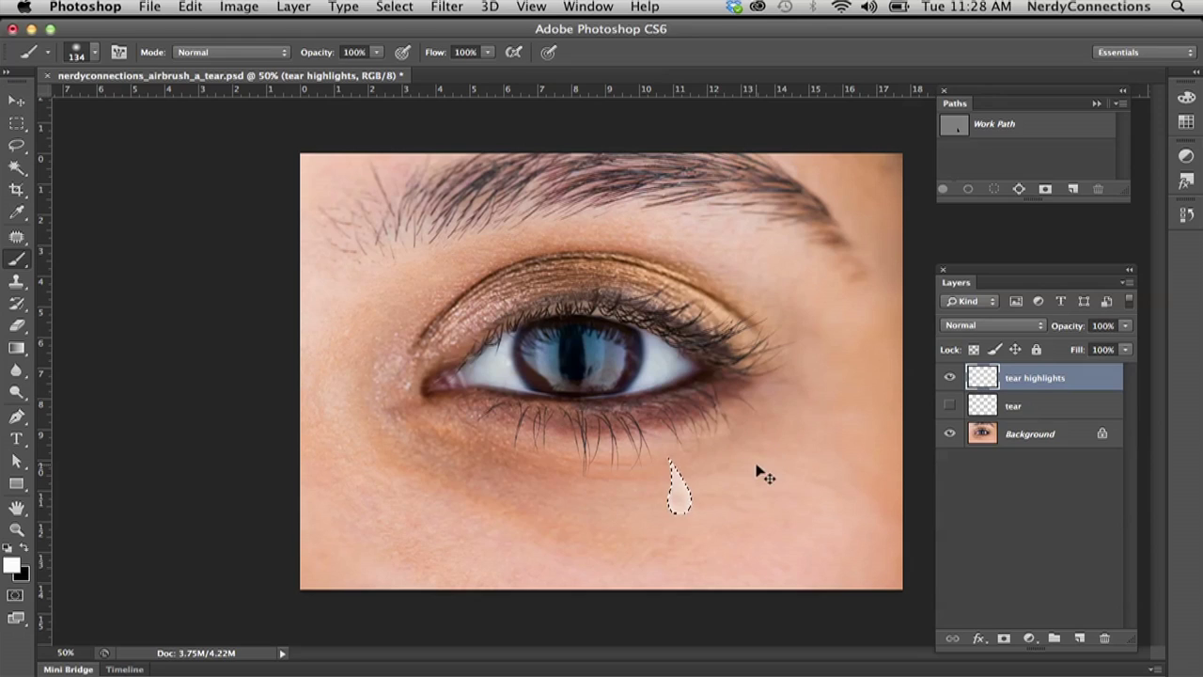
pyautogui.press('super+d')
pyautogui.moveTo(1074, 329); pyautogui.dragTo(1061, 334)
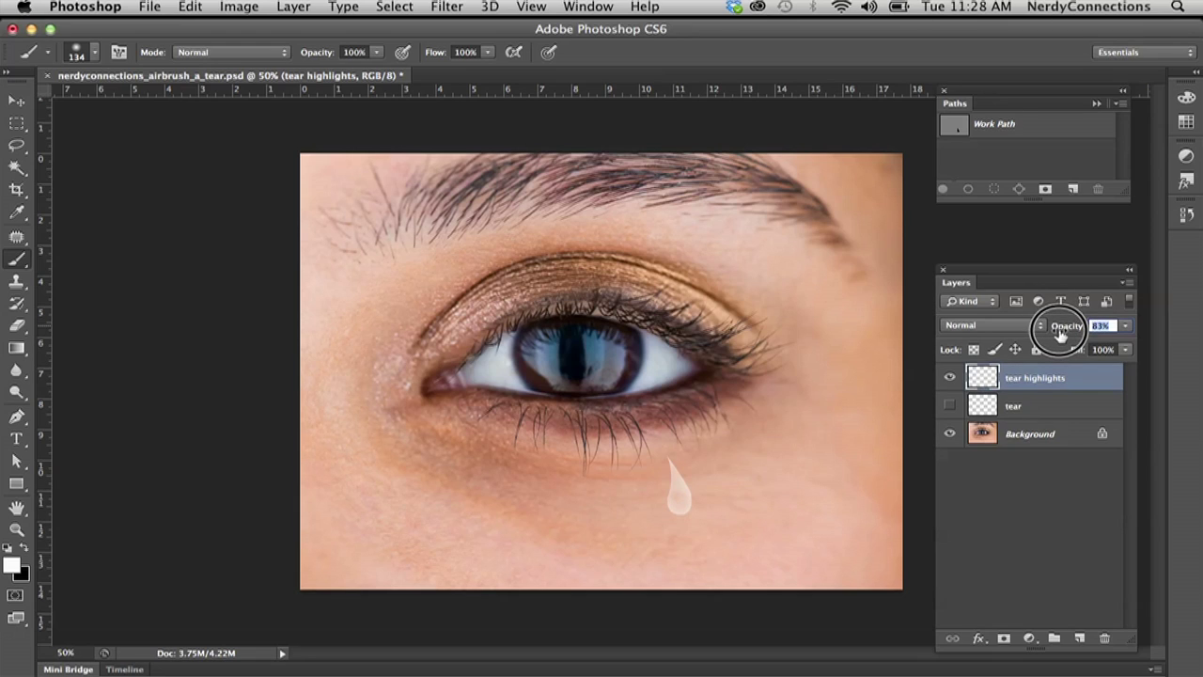
pyautogui.moveTo(1060, 335); pyautogui.dragTo(1051, 332)
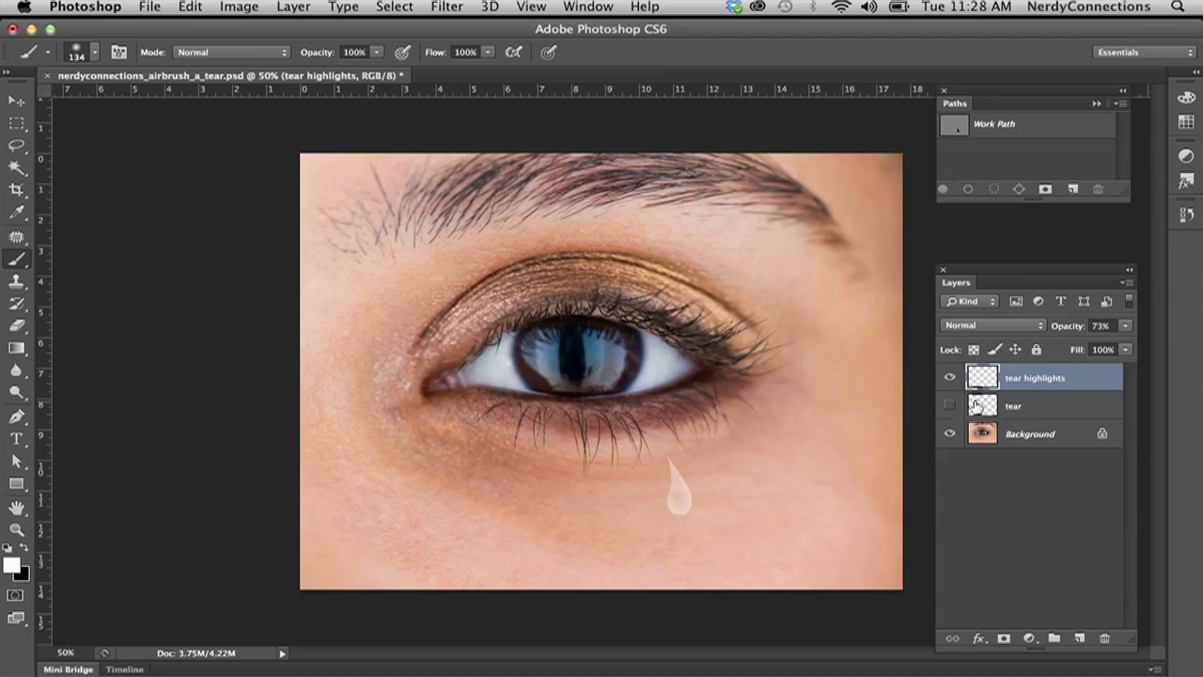
# - Show the tear layer again, load its shape as a selection, and fill it with black as the foreground color at 100% opacity
pyautogui.click(1025, 414)
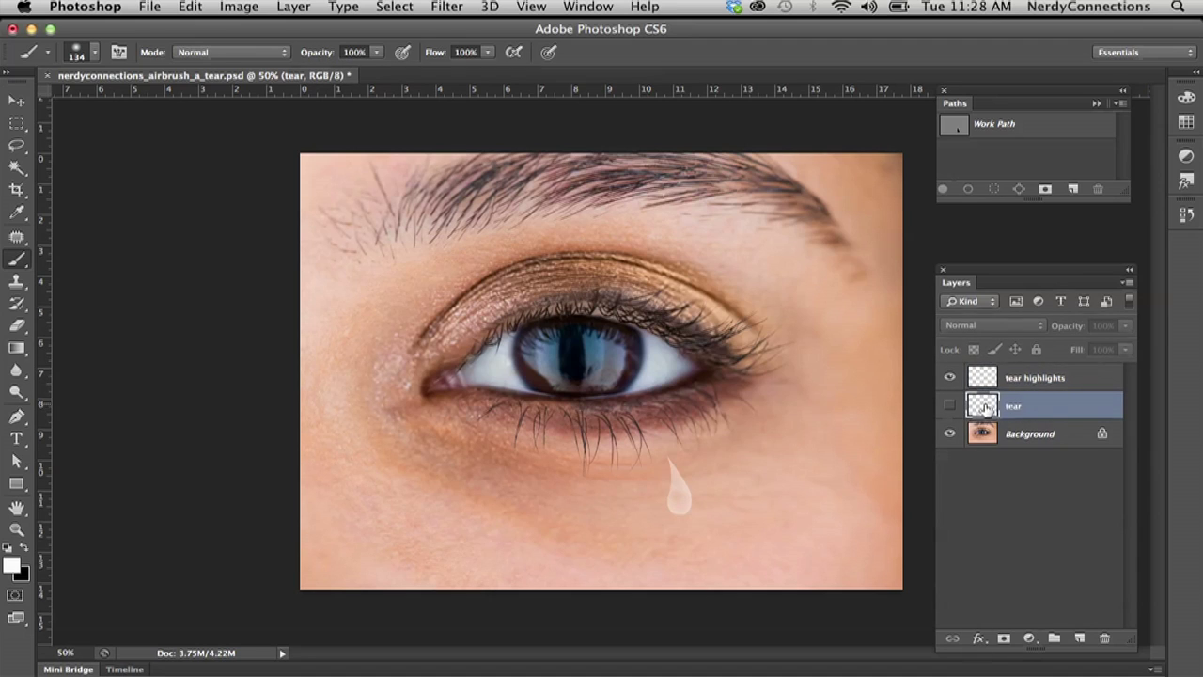
pyautogui.click(951, 405)
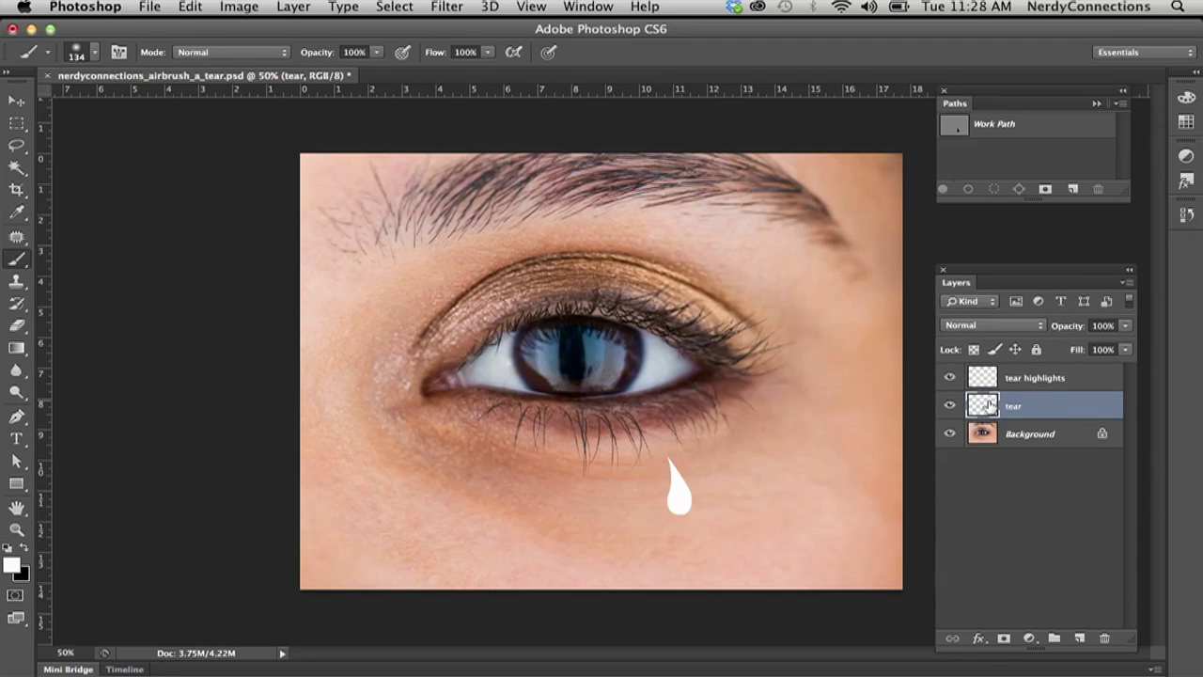
pyautogui.keyDown('super'); pyautogui.click(983, 405); pyautogui.keyUp('super')
pyautogui.click(26, 552)
pyautogui.click(239, 7)
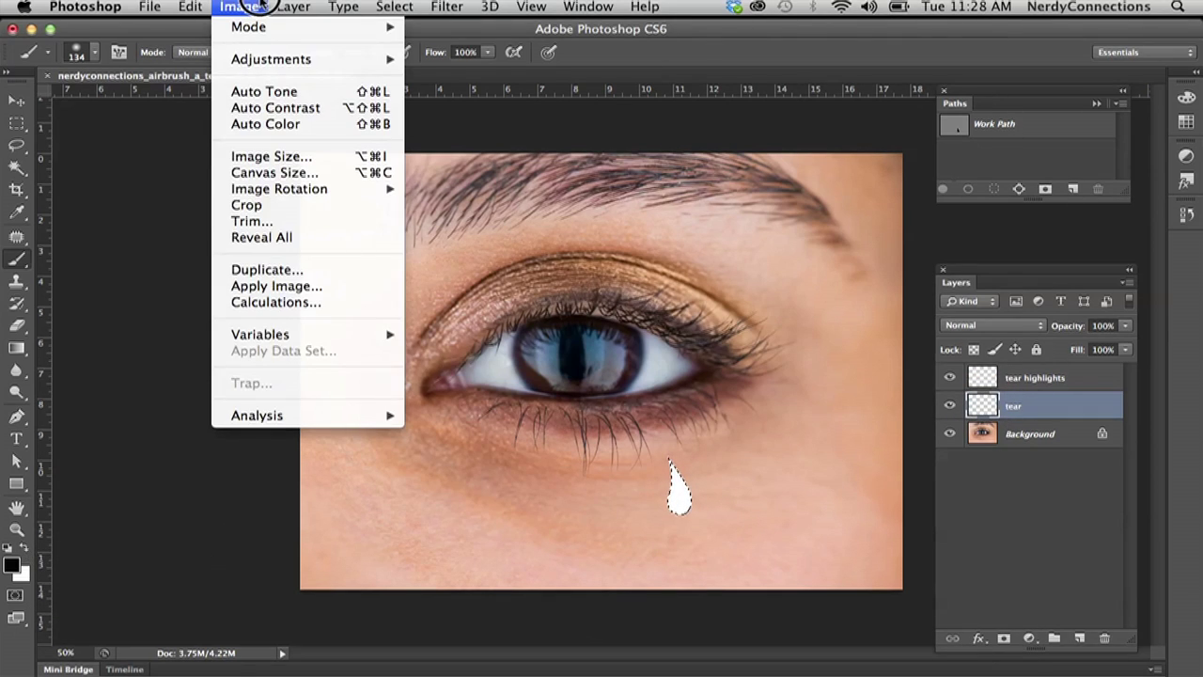
pyautogui.click(247, 284)
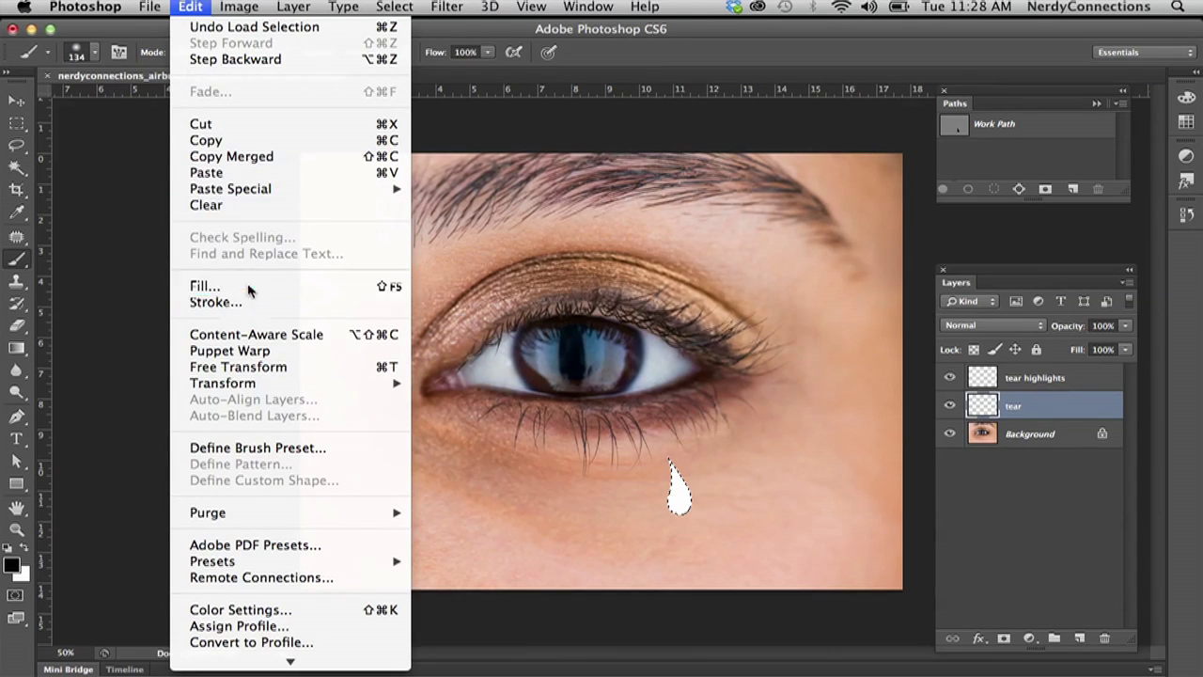
pyautogui.moveTo(611, 263)
pyautogui.mouseDown()
pyautogui.moveTo(603, 280)
pyautogui.moveTo(607, 262)
pyautogui.mouseUp()
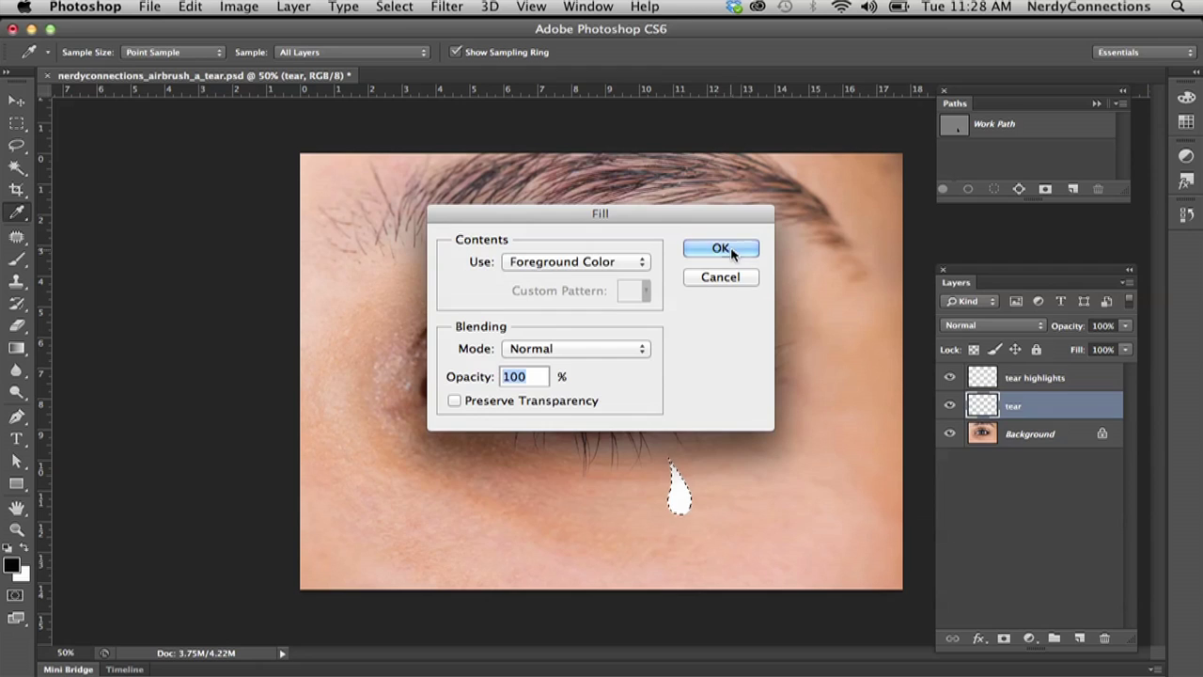
pyautogui.click(722, 248)
pyautogui.press('b')
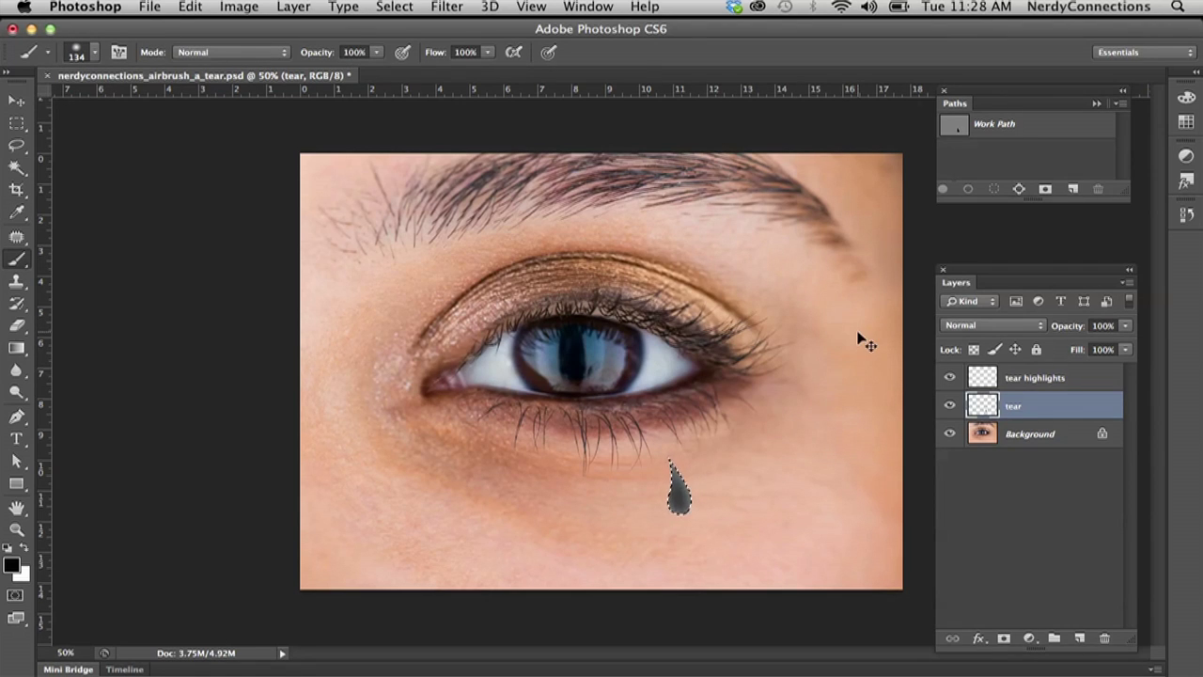
# - Deselect the teardrop and duplicate the tear layer, placing the copy directly beneath the original
pyautogui.press('super+d')
pyautogui.click(293, 7)
pyautogui.moveTo(336, 6)
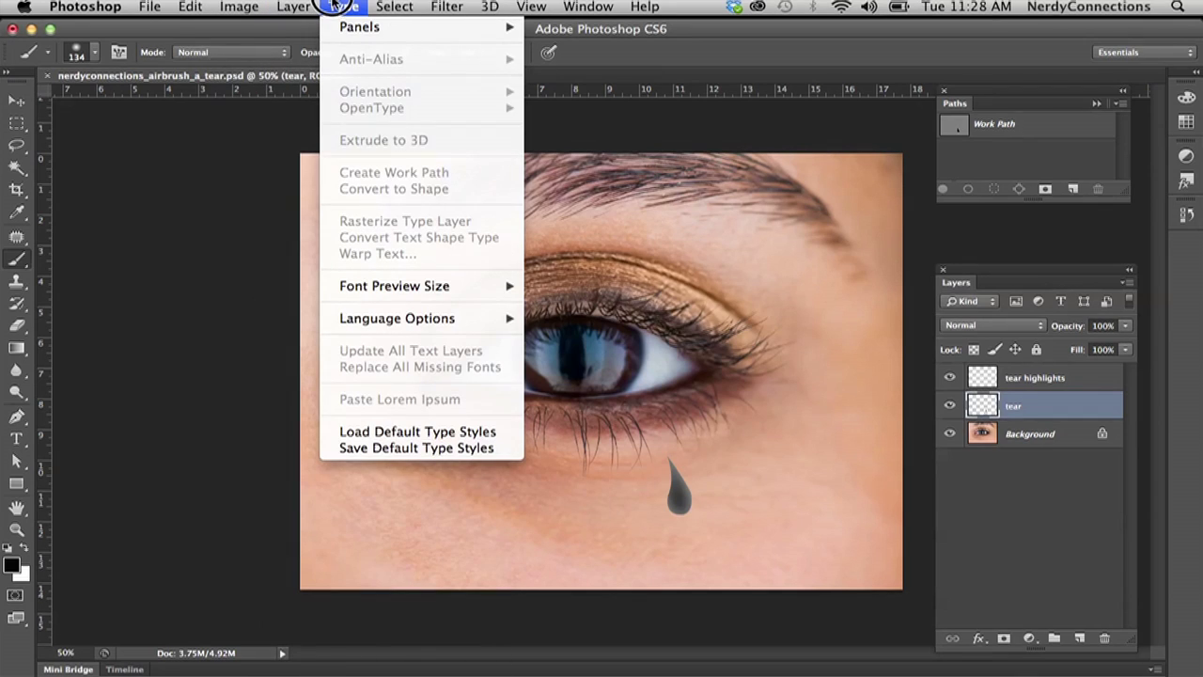
pyautogui.click(335, 7)
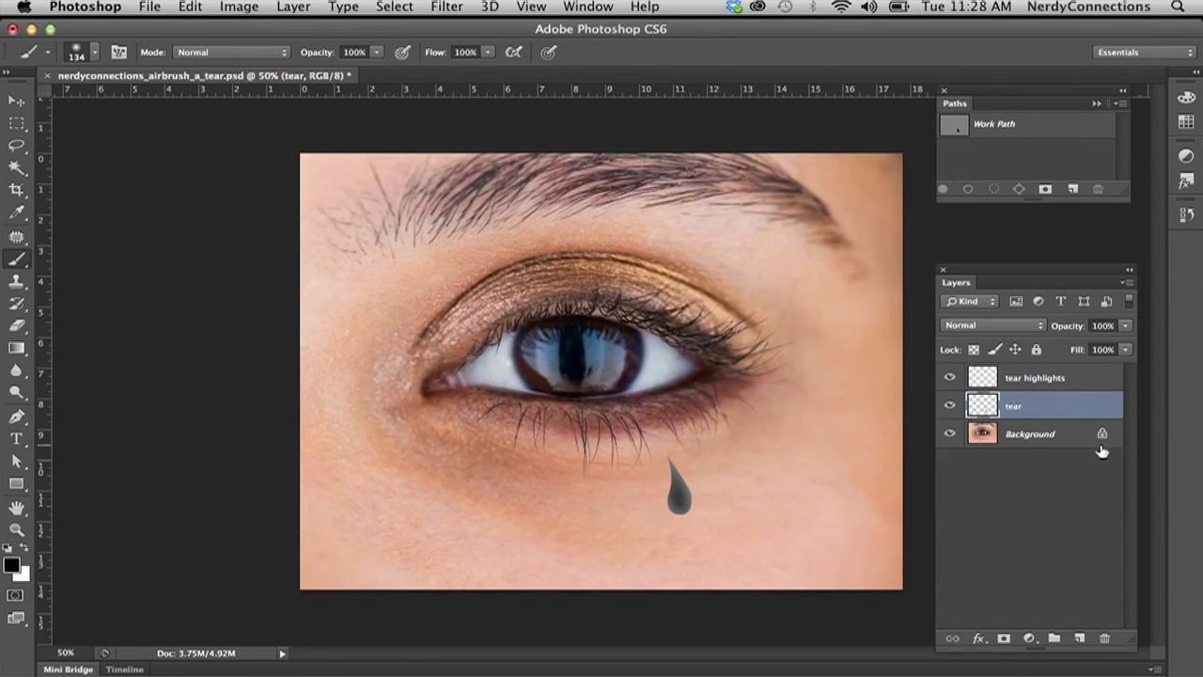
pyautogui.moveTo(1016, 407); pyautogui.dragTo(1079, 639)
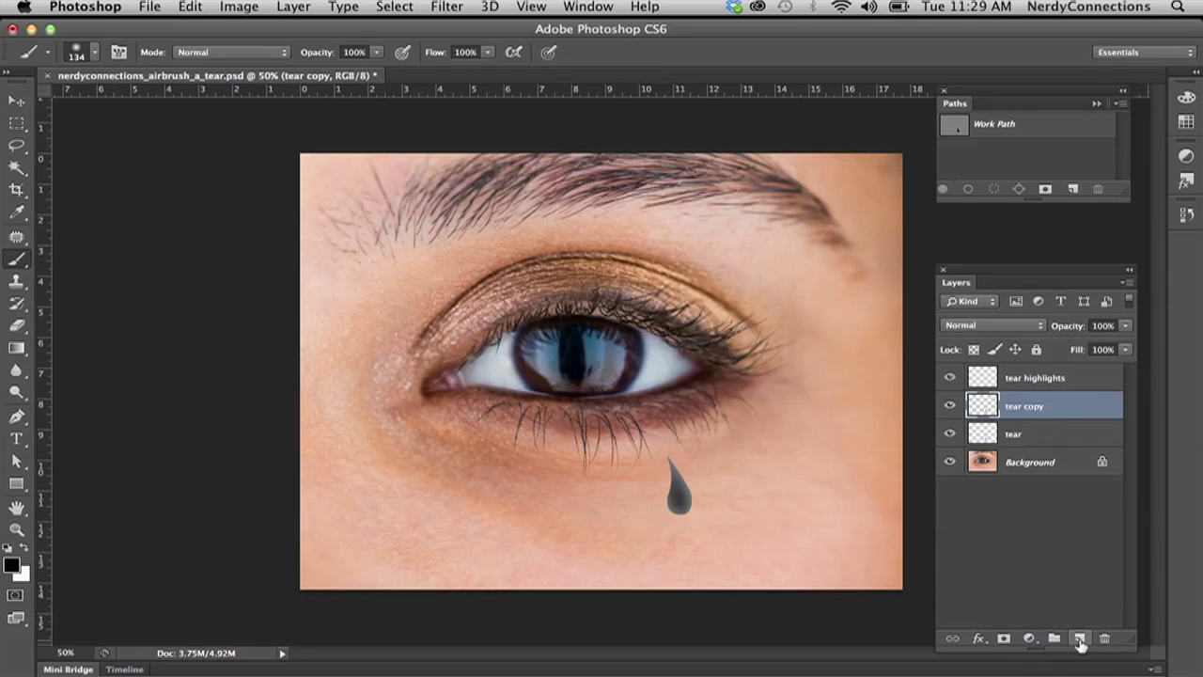
pyautogui.moveTo(1034, 409); pyautogui.dragTo(1041, 452)
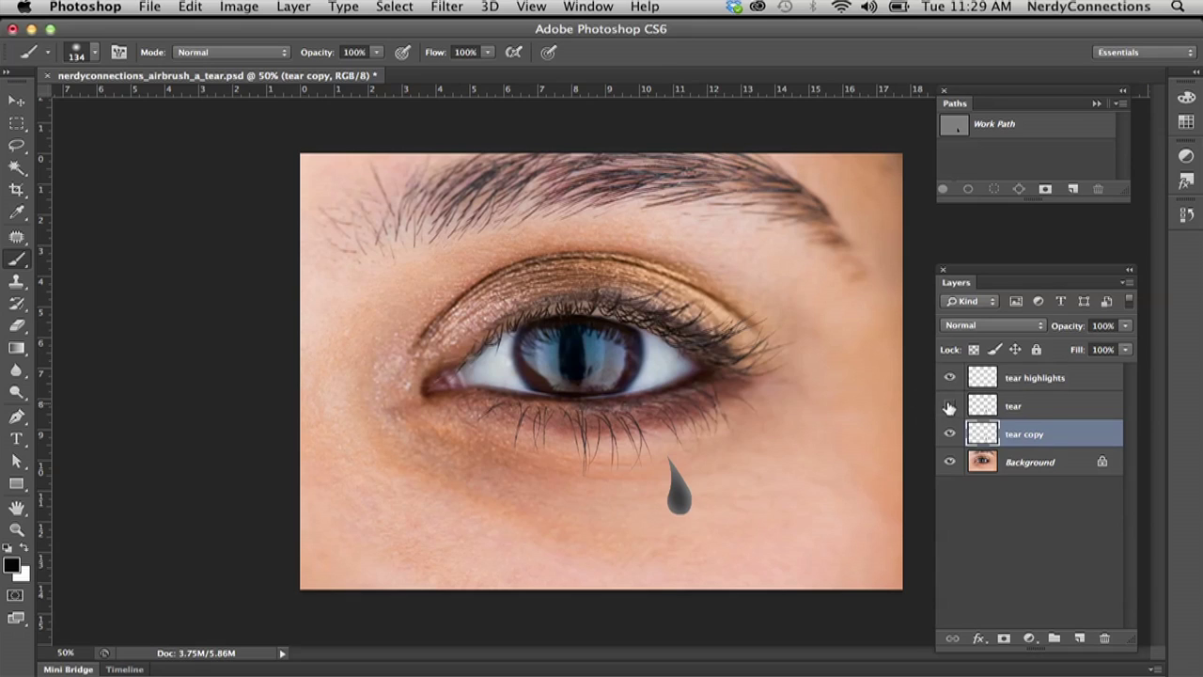
# - Hide the original tear layer and rename the copy beneath it "tear shadow"
pyautogui.click(950, 406)
pyautogui.doubleClick(1031, 436)
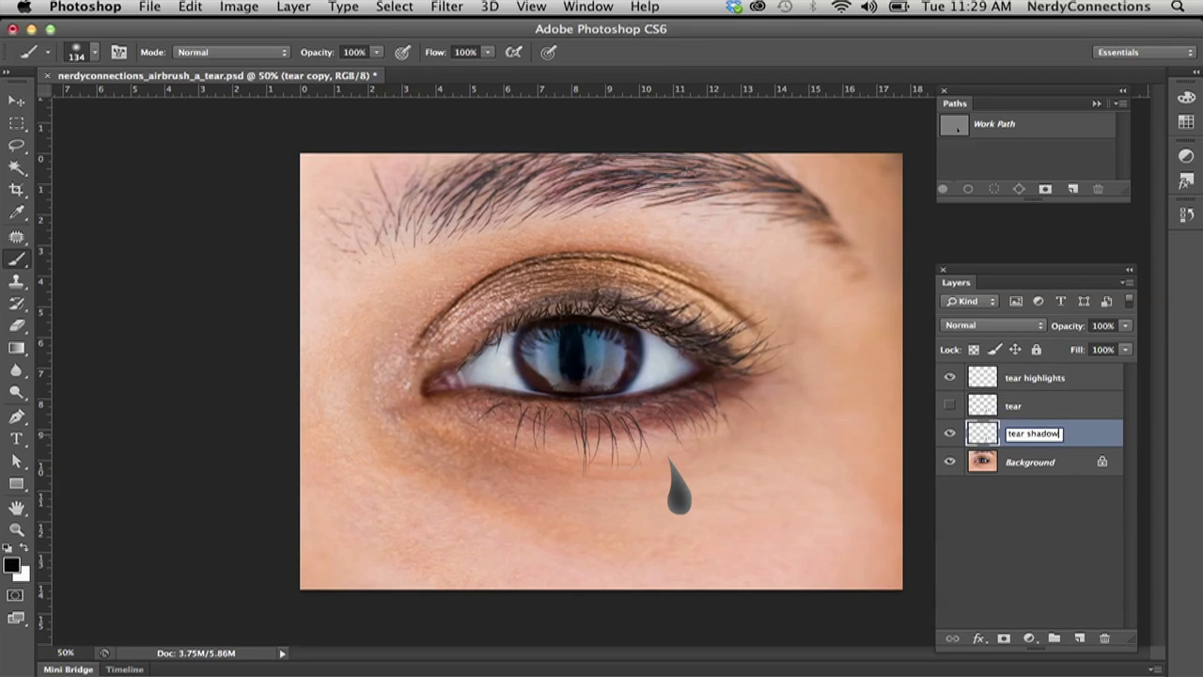
pyautogui.press('Return')
# - Apply a Gaussian Blur with a 7-pixel radius to the tear shadow layer
pyautogui.click(343, 6)
pyautogui.moveTo(384, 6)
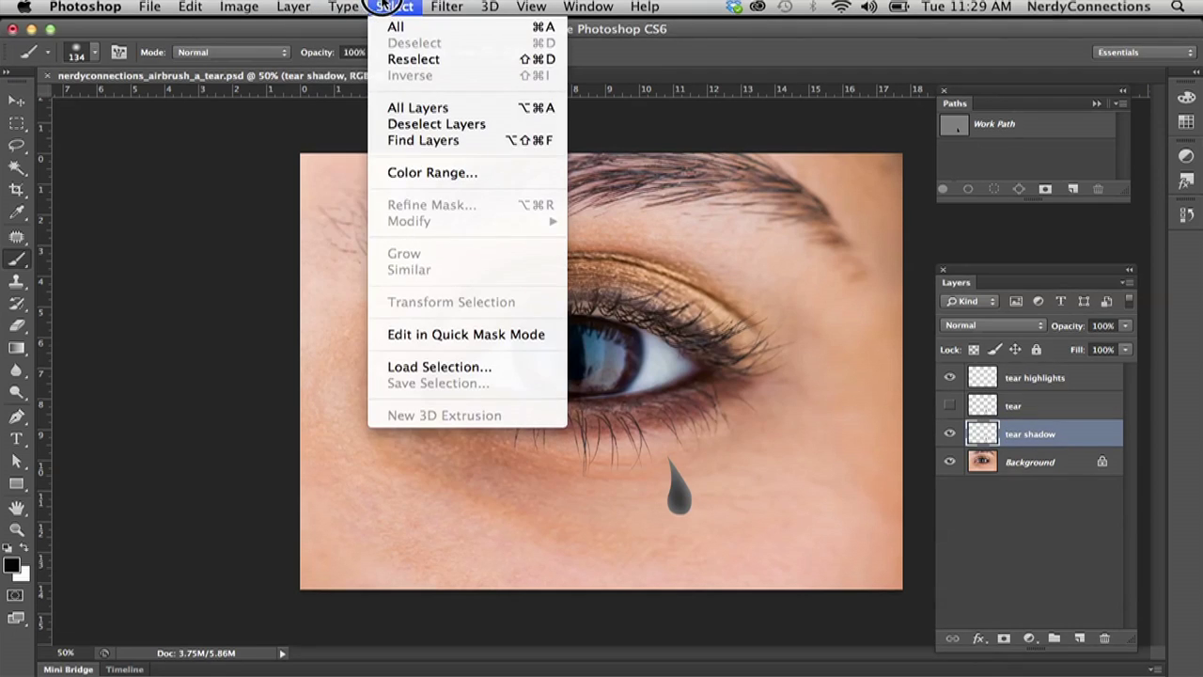
pyautogui.moveTo(442, 8)
pyautogui.moveTo(467, 209)
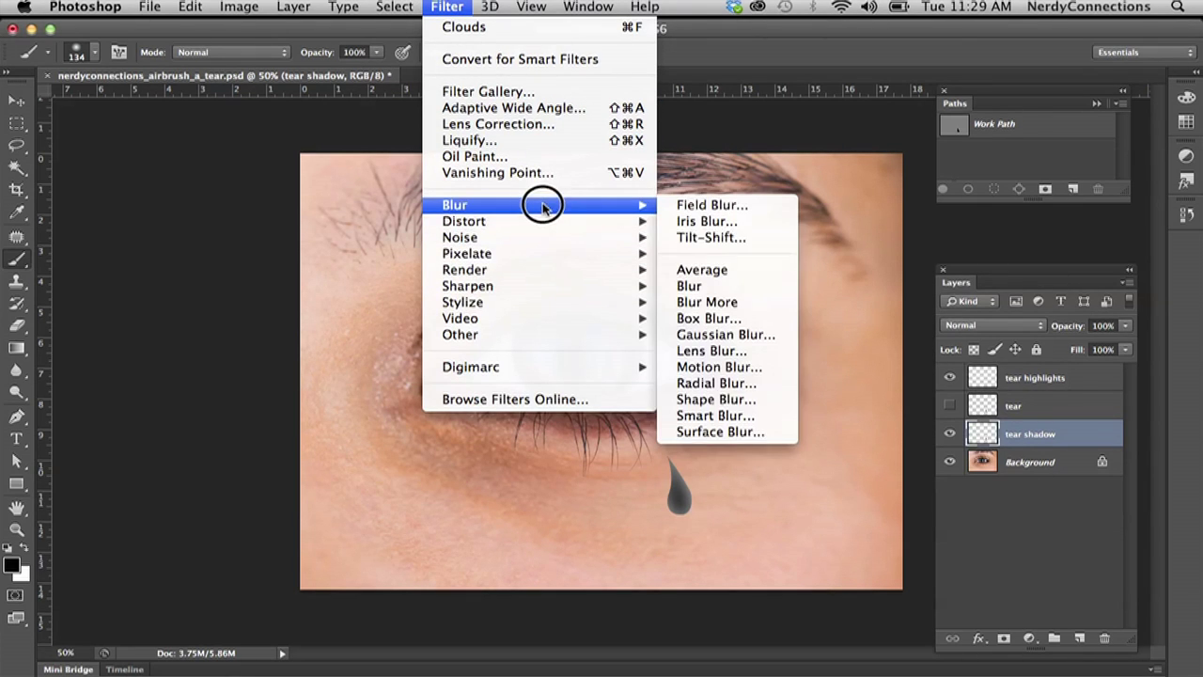
pyautogui.click(733, 334)
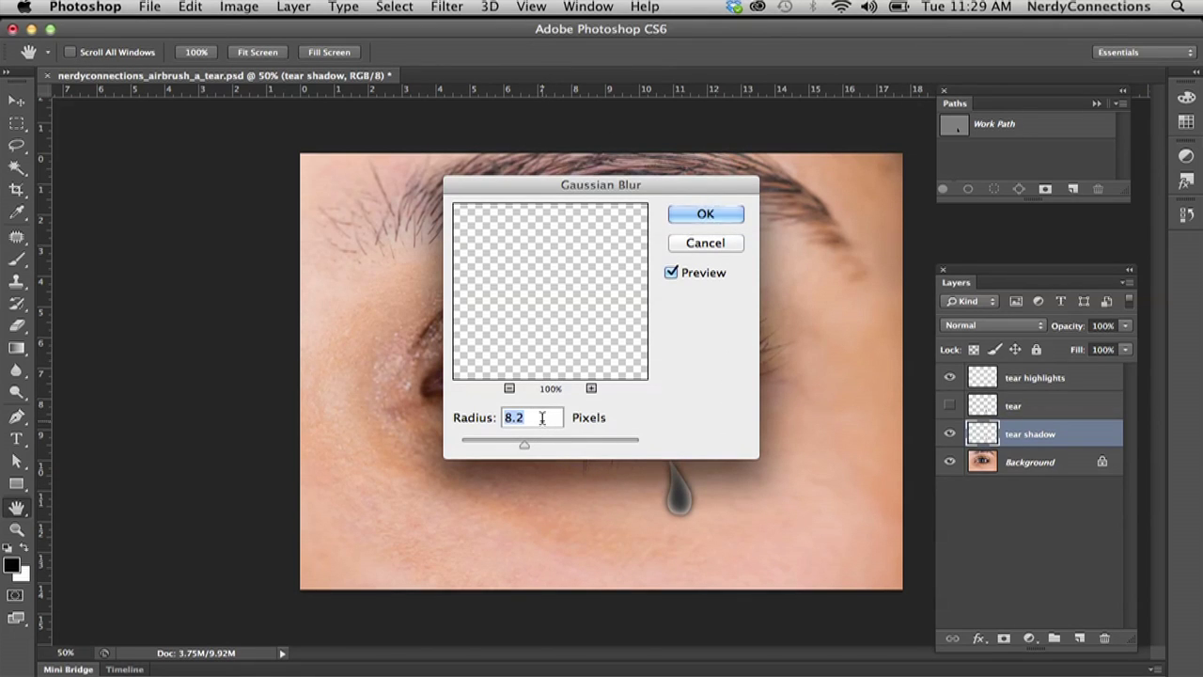
pyautogui.write('7')
pyautogui.click(707, 214)
# - Offset the tear shadow slightly to the right of the teardrop and lower its layer opacity to 37%
pyautogui.moveTo(1076, 326); pyautogui.dragTo(1048, 325)
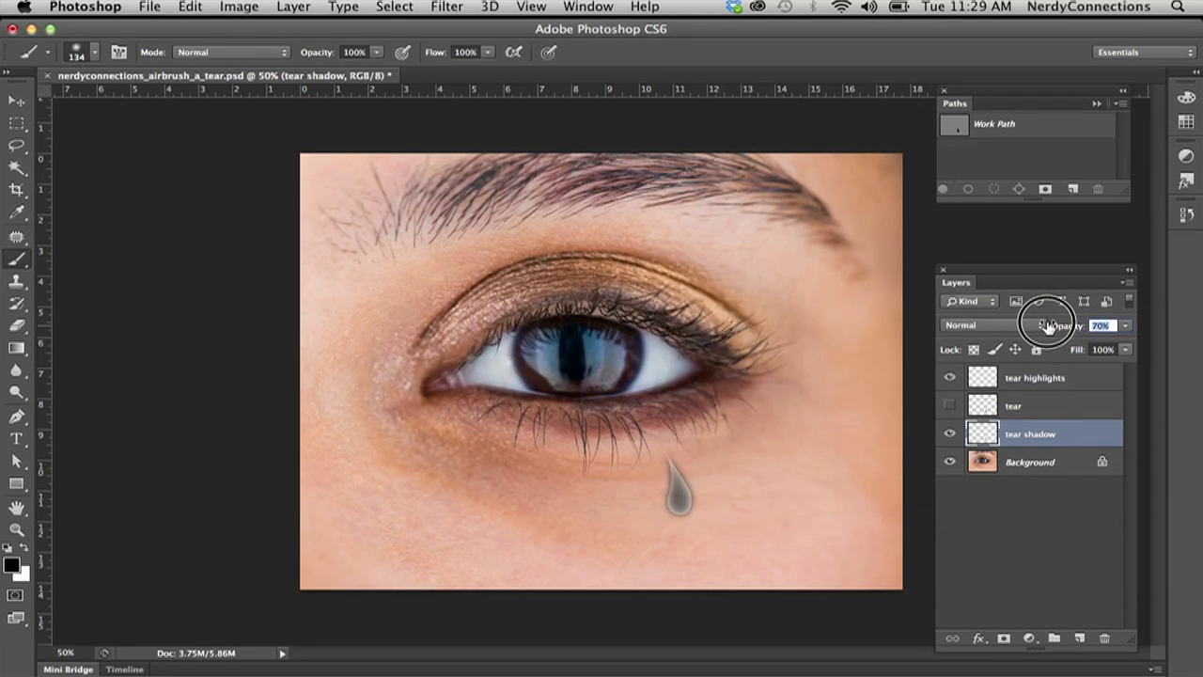
pyautogui.click(16, 100)
pyautogui.moveTo(707, 428)
pyautogui.mouseDown()
pyautogui.moveTo(706, 417)
pyautogui.moveTo(720, 434)
pyautogui.mouseUp()
pyautogui.press('Right')
pyautogui.press('Right')
pyautogui.press('Right')
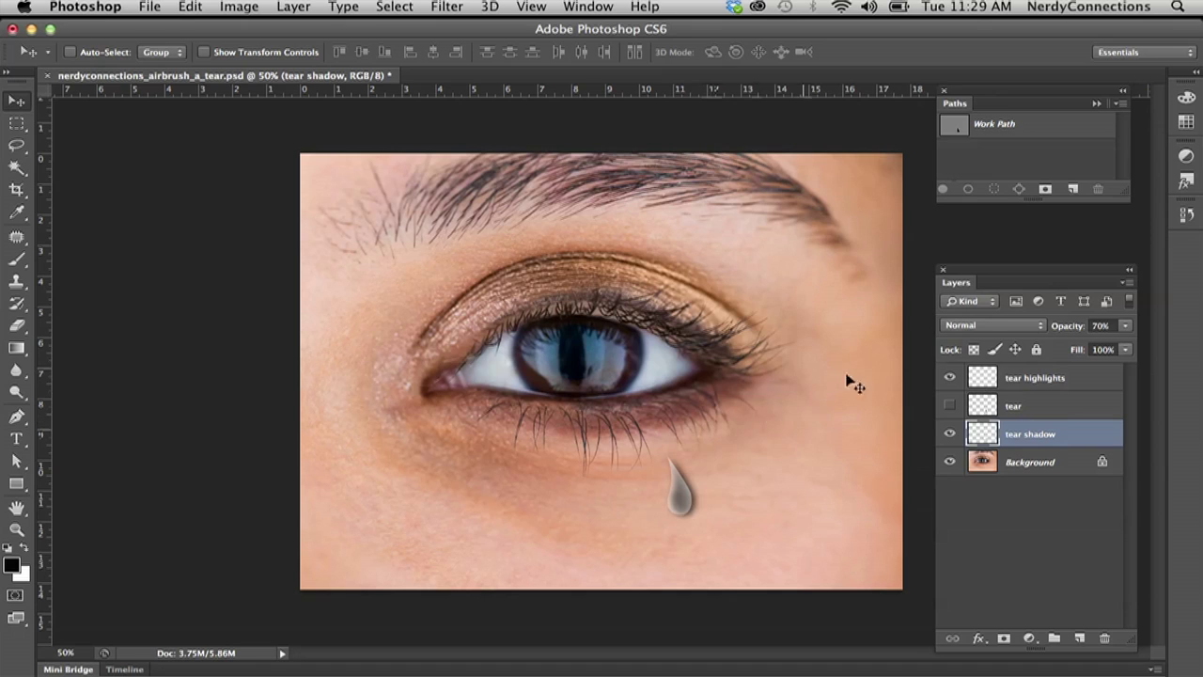
pyautogui.moveTo(1062, 326); pyautogui.dragTo(1042, 327)
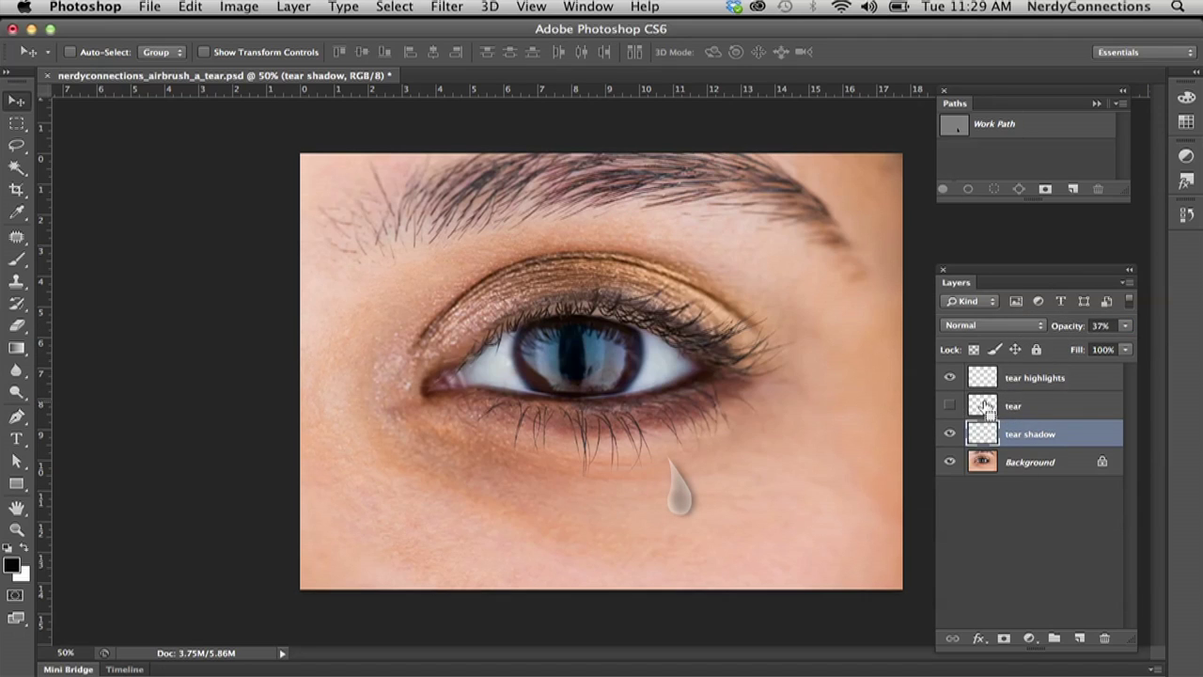
# - Load the tear layer's shape as a selection, add it as a mask on the tear shadow layer, and invert the mask
pyautogui.keyDown('super'); pyautogui.click(983, 405); pyautogui.keyUp('super')
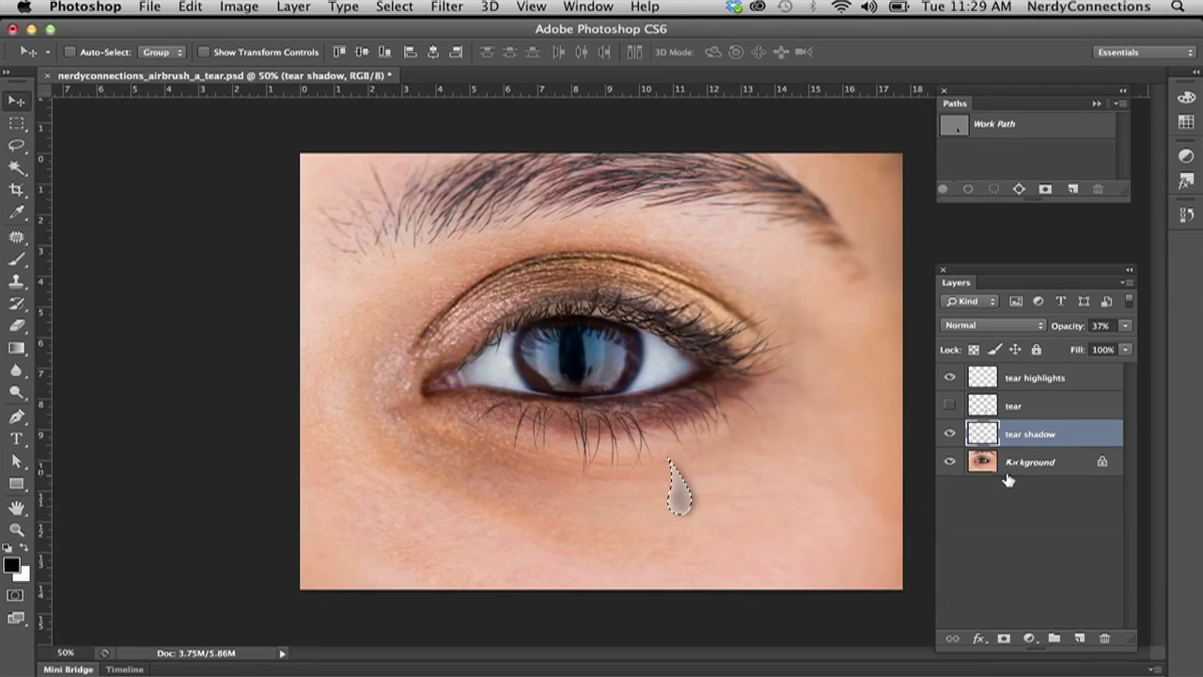
pyautogui.click(1004, 640)
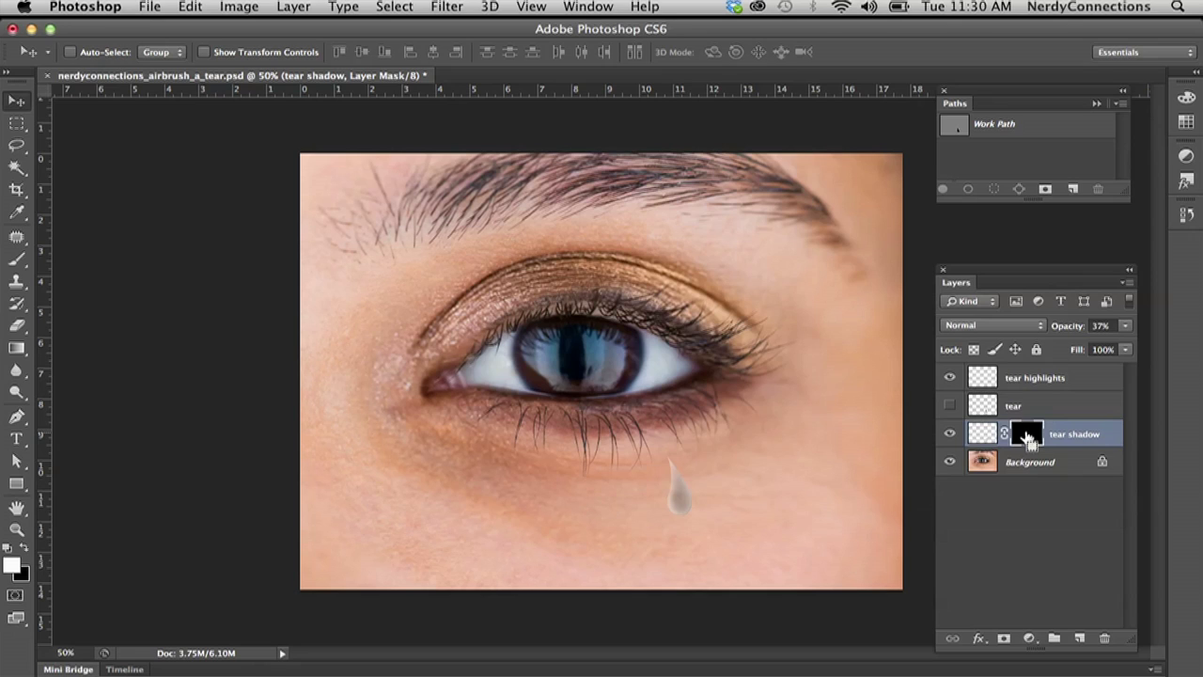
pyautogui.press('super+i')
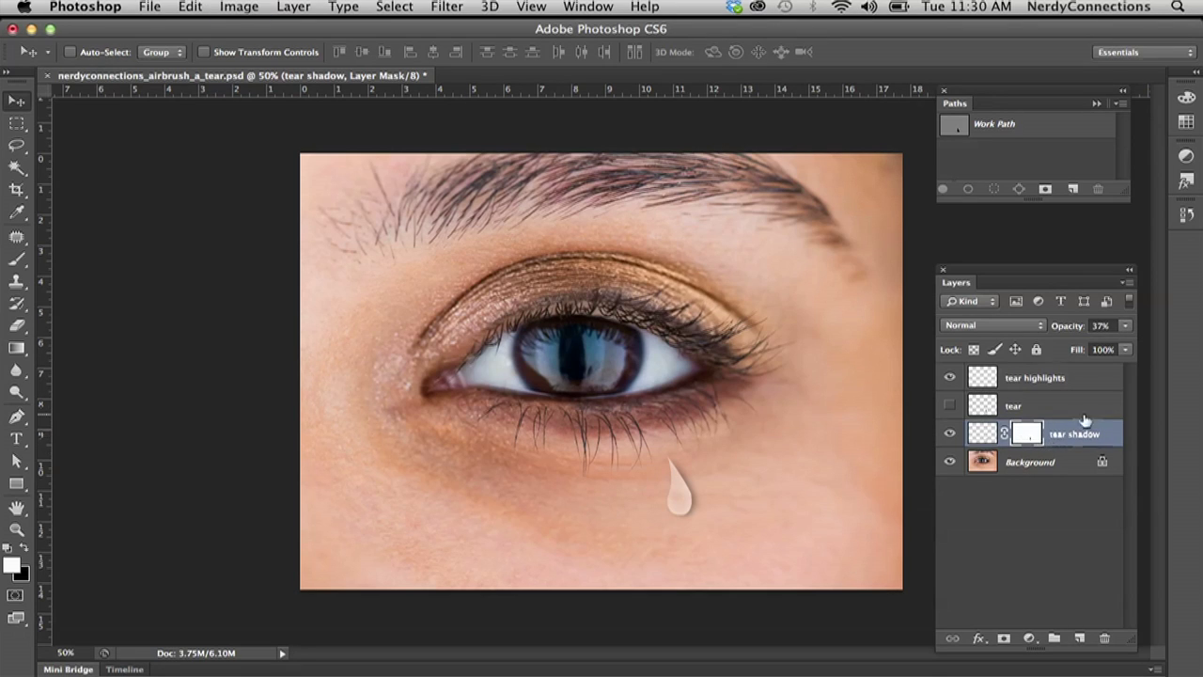
# - Reduce the tear shadow layer's opacity to 17% and the tear highlights layer's opacity to 49%
pyautogui.moveTo(1075, 331); pyautogui.dragTo(1051, 328)
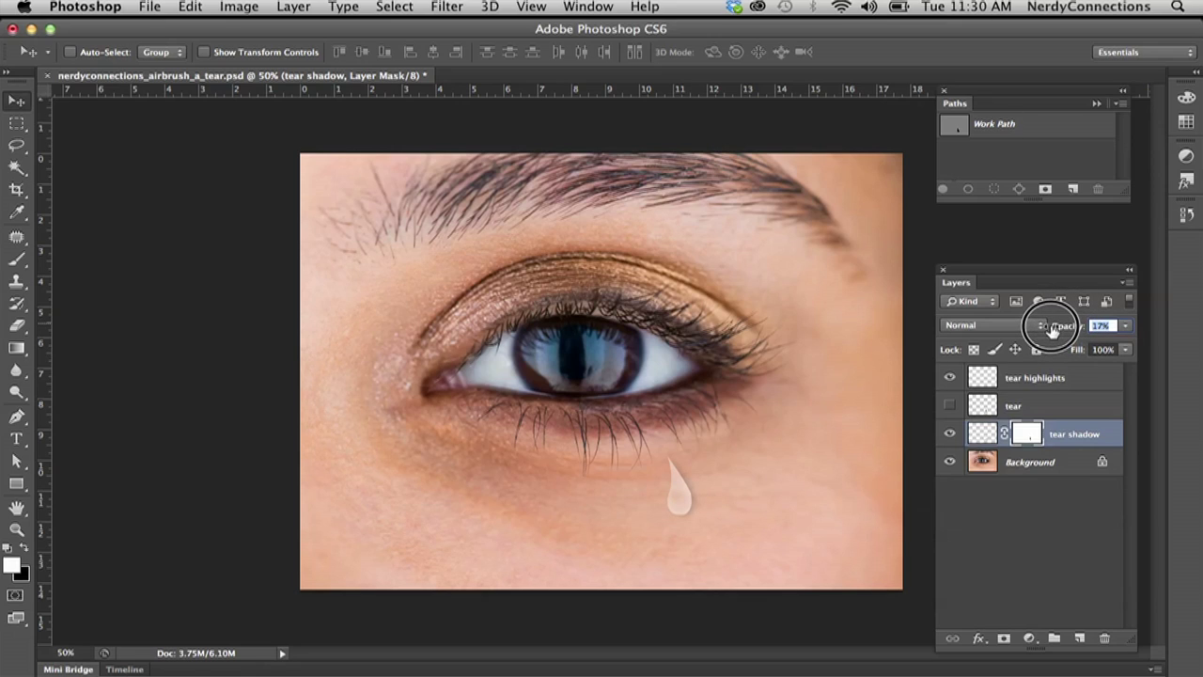
pyautogui.moveTo(1051, 329); pyautogui.dragTo(1052, 328)
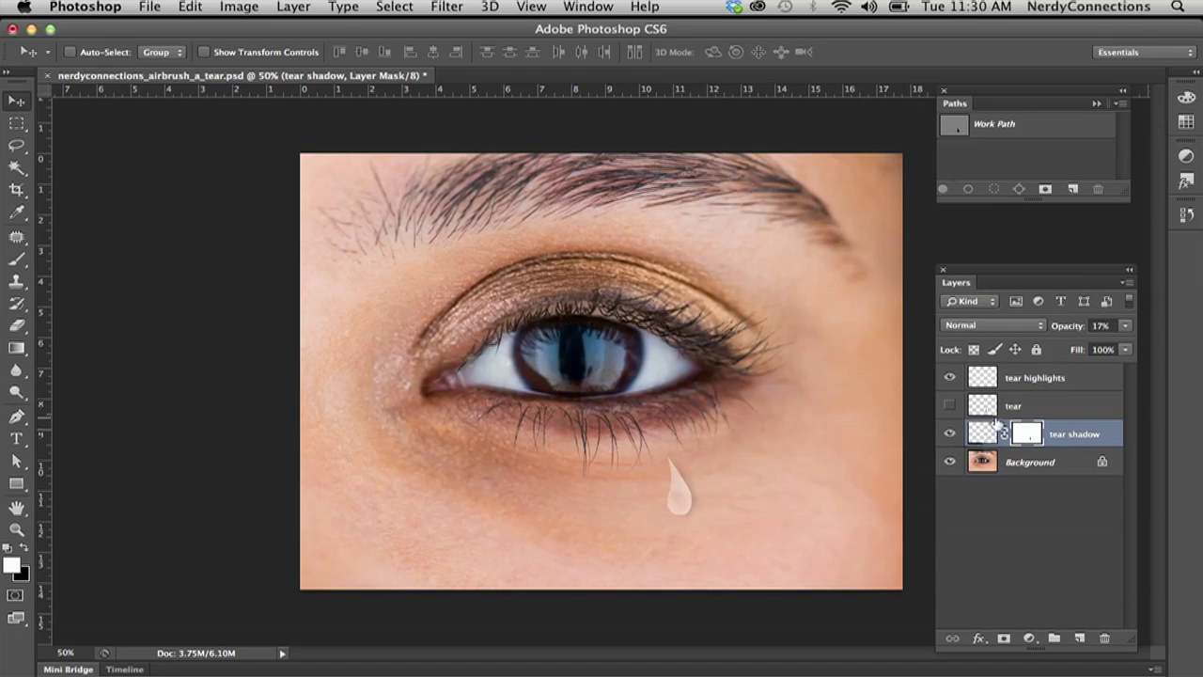
pyautogui.click(987, 381)
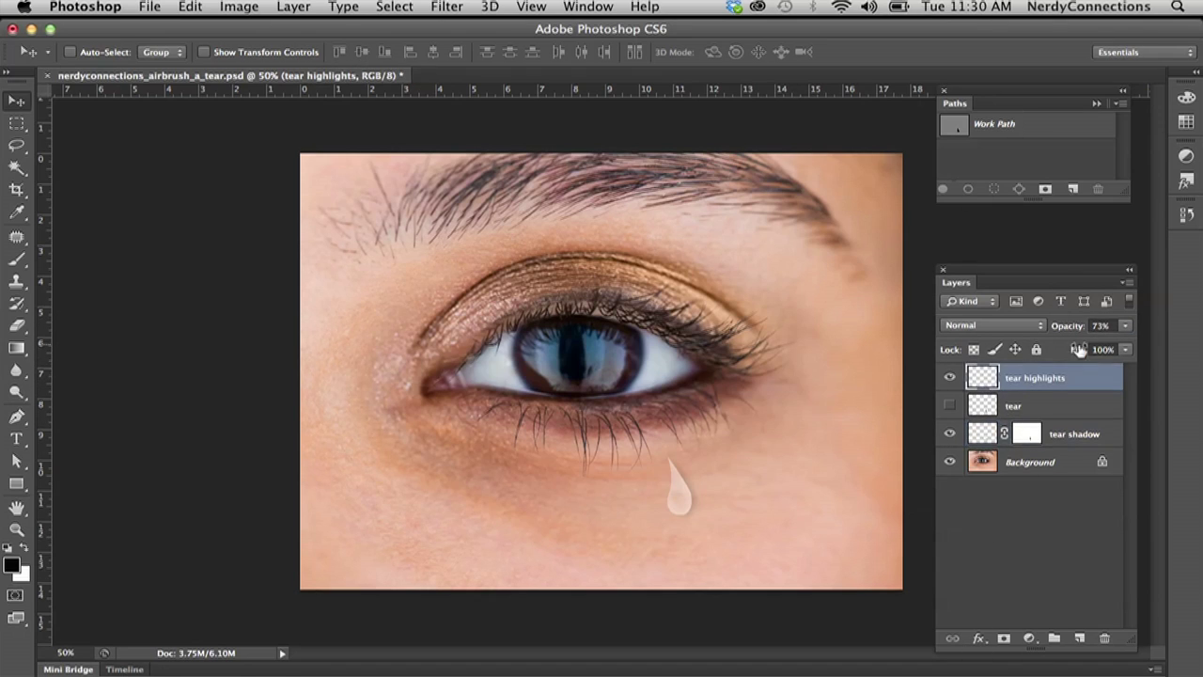
pyautogui.moveTo(1075, 334); pyautogui.dragTo(1050, 326)
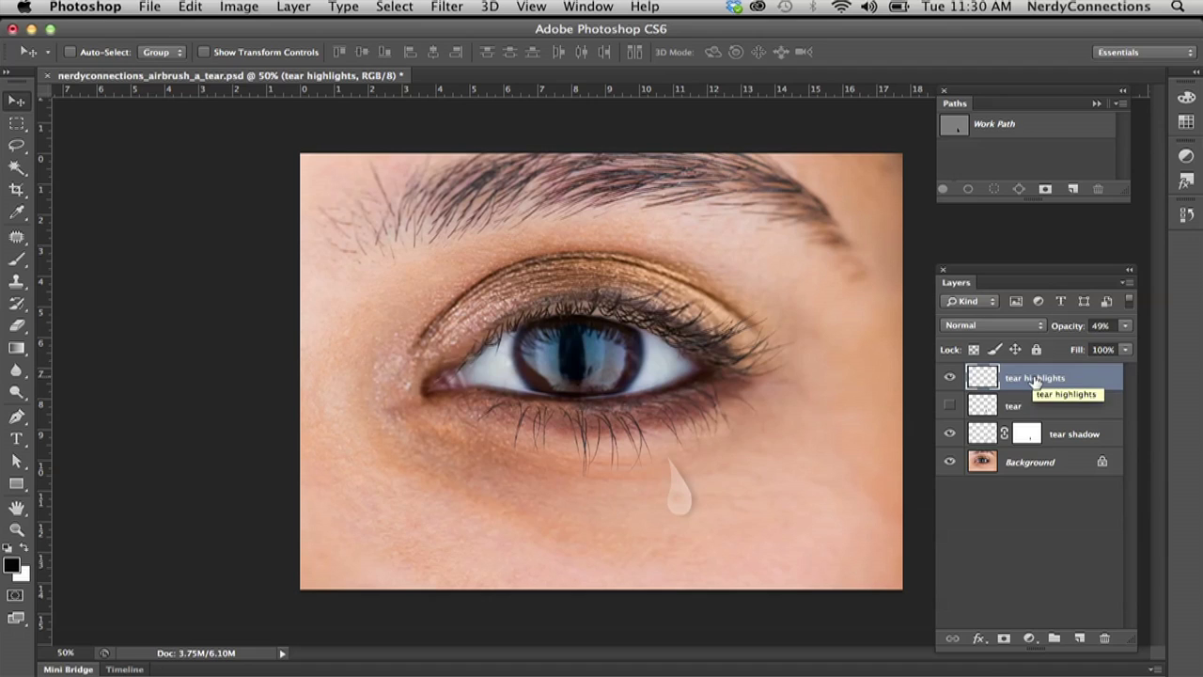
pyautogui.moveTo(661, 667)
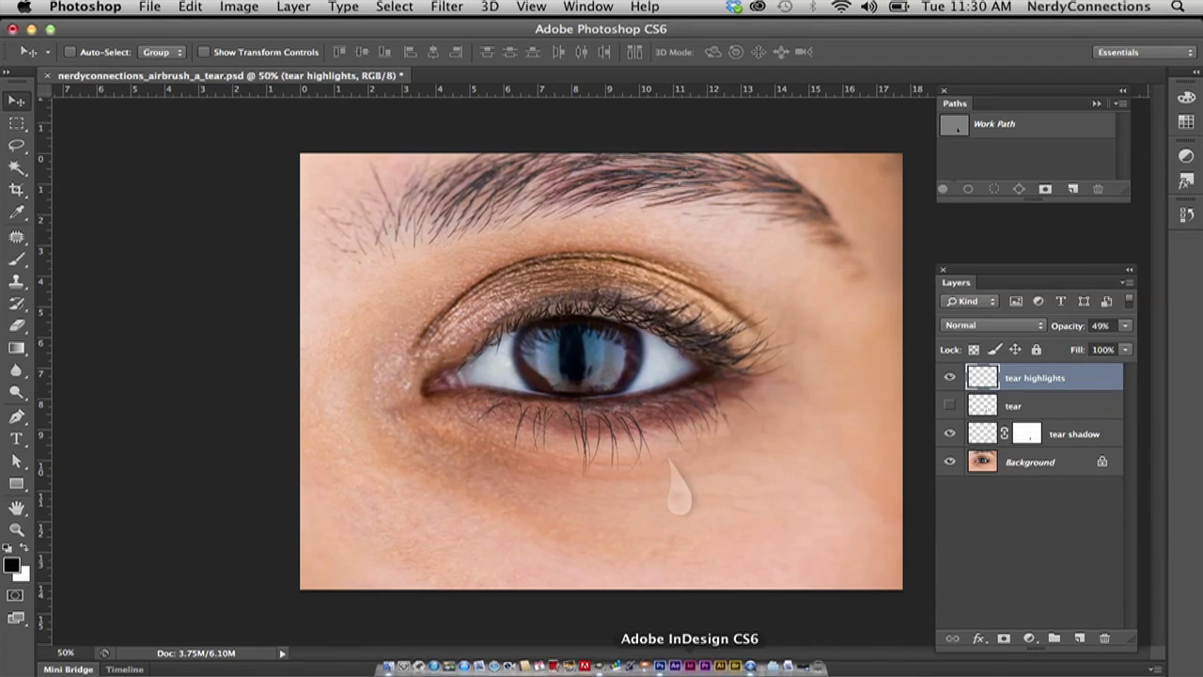
pyautogui.click(752, 670)
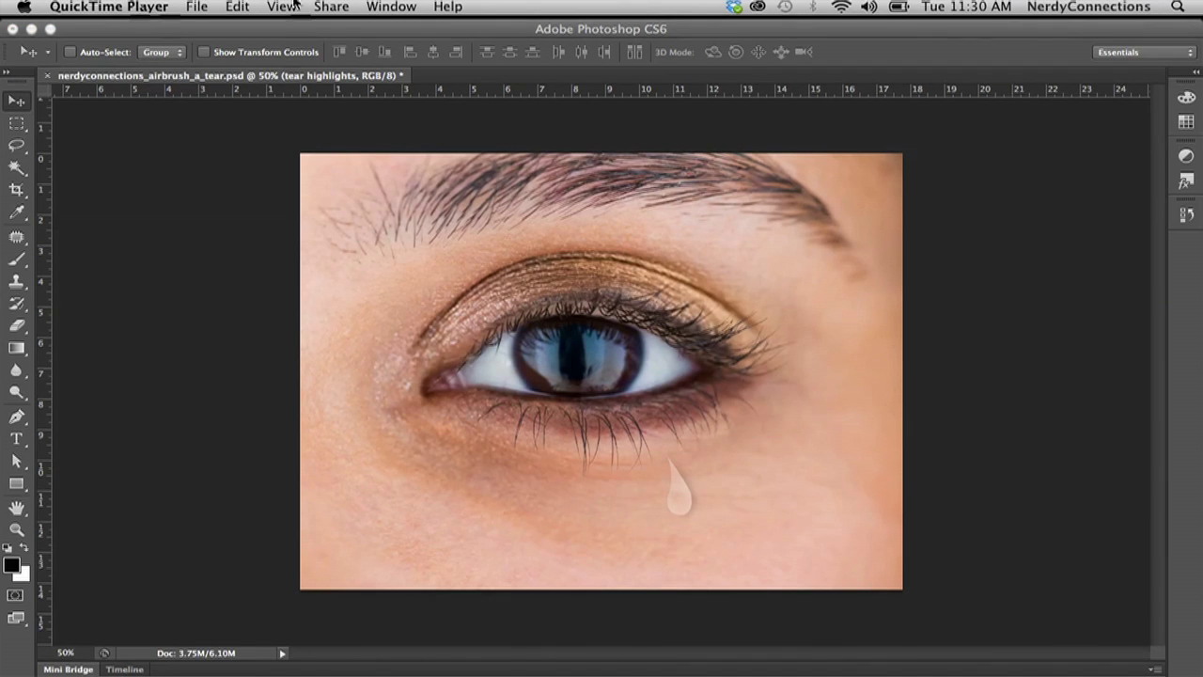
pyautogui.moveTo(802, 669)
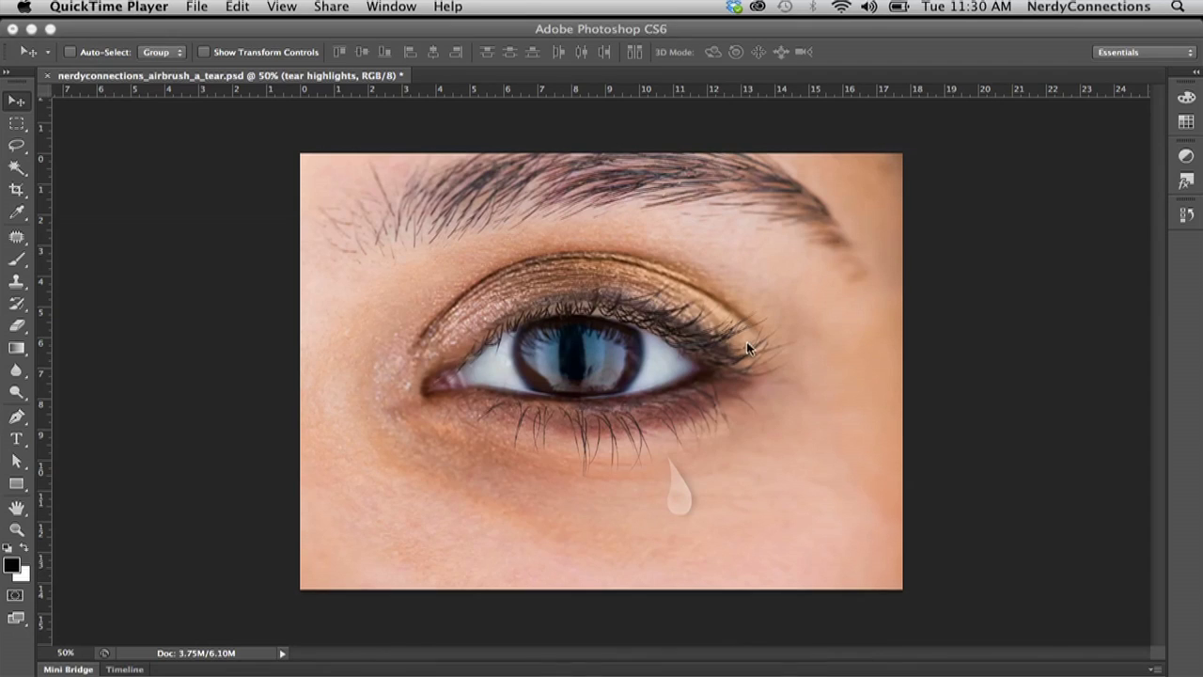